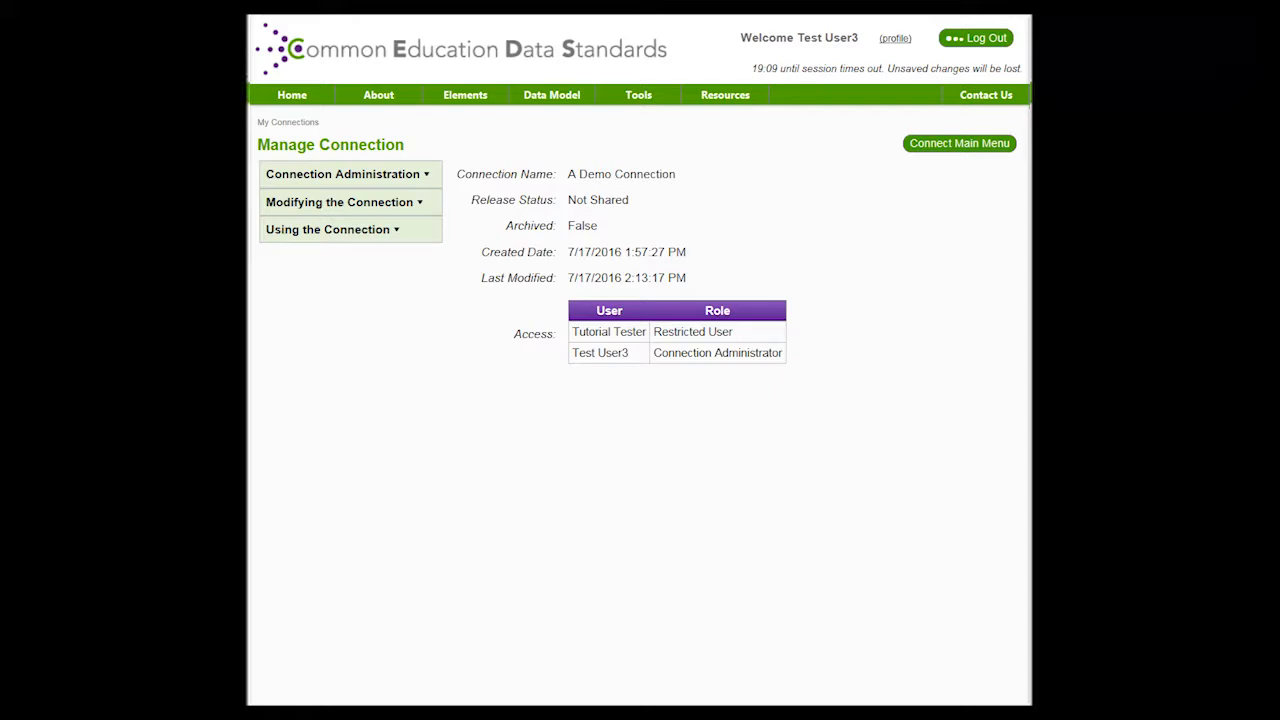
Go to Manage User Access under the Connection Administration menu
mouse_move(348, 174)
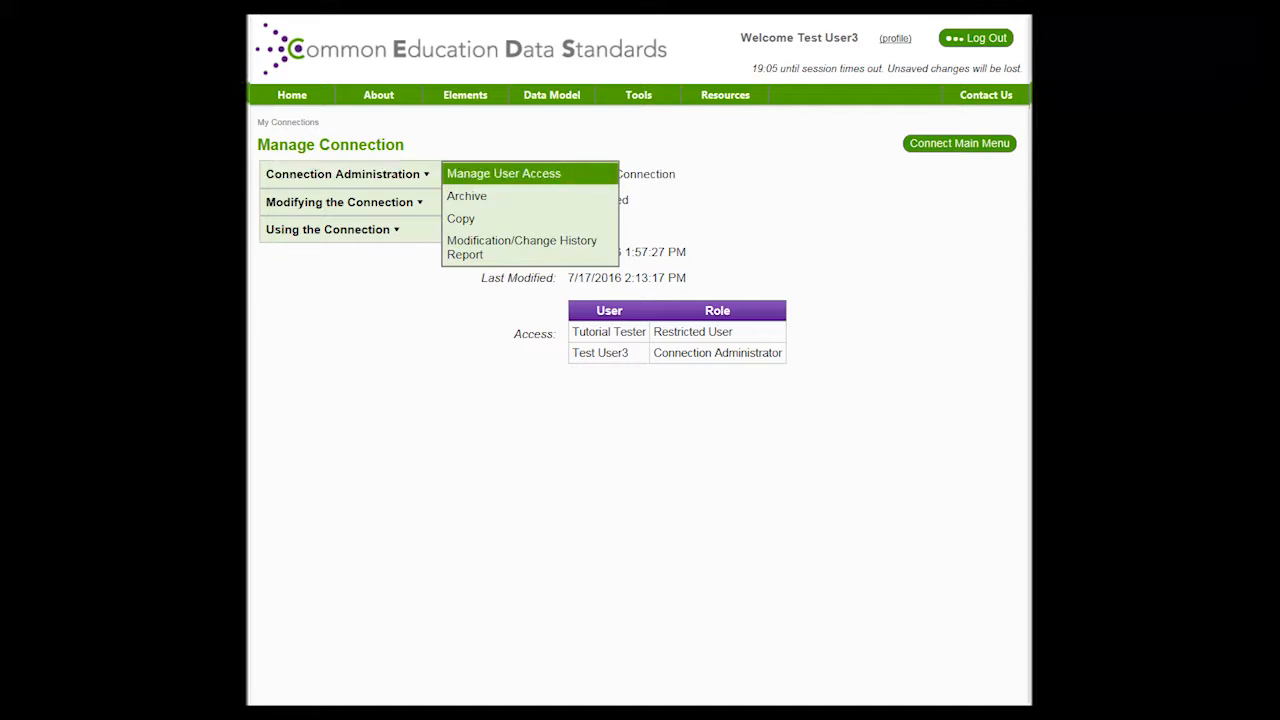
click(504, 173)
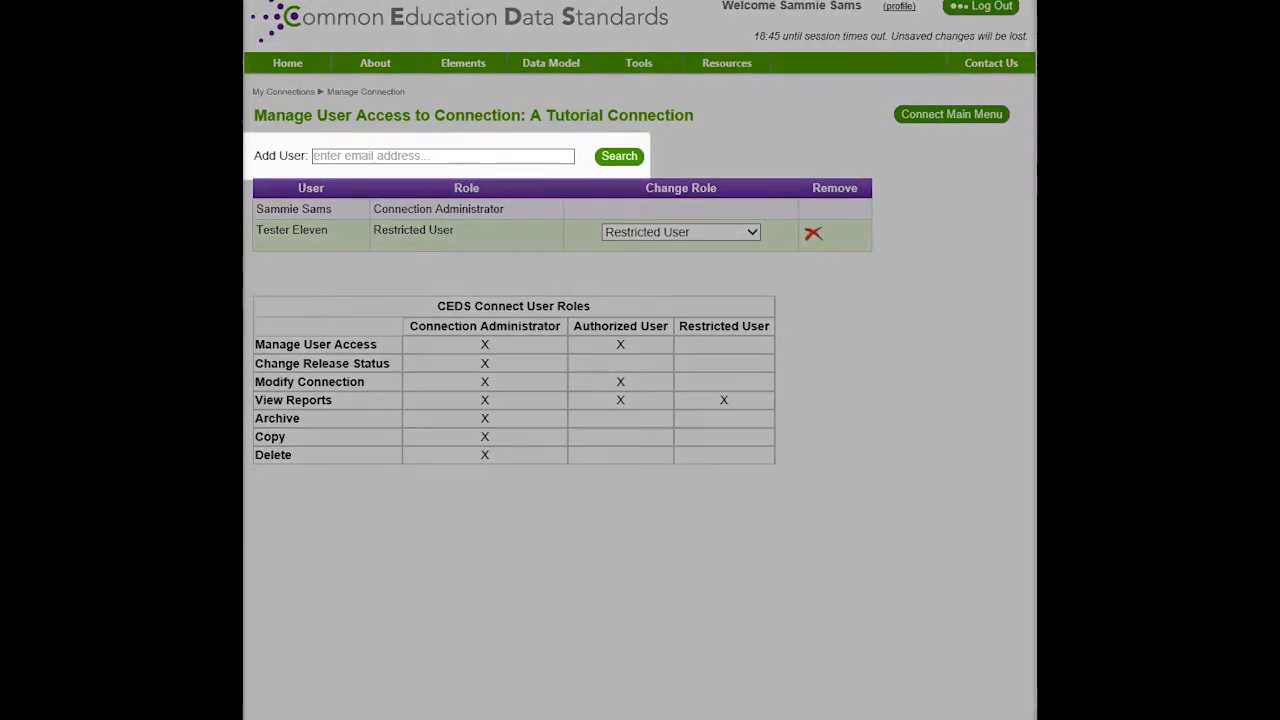
Search a user's e-mail, select them as Authorized User, and accept inviting the unregistered address
click(443, 156)
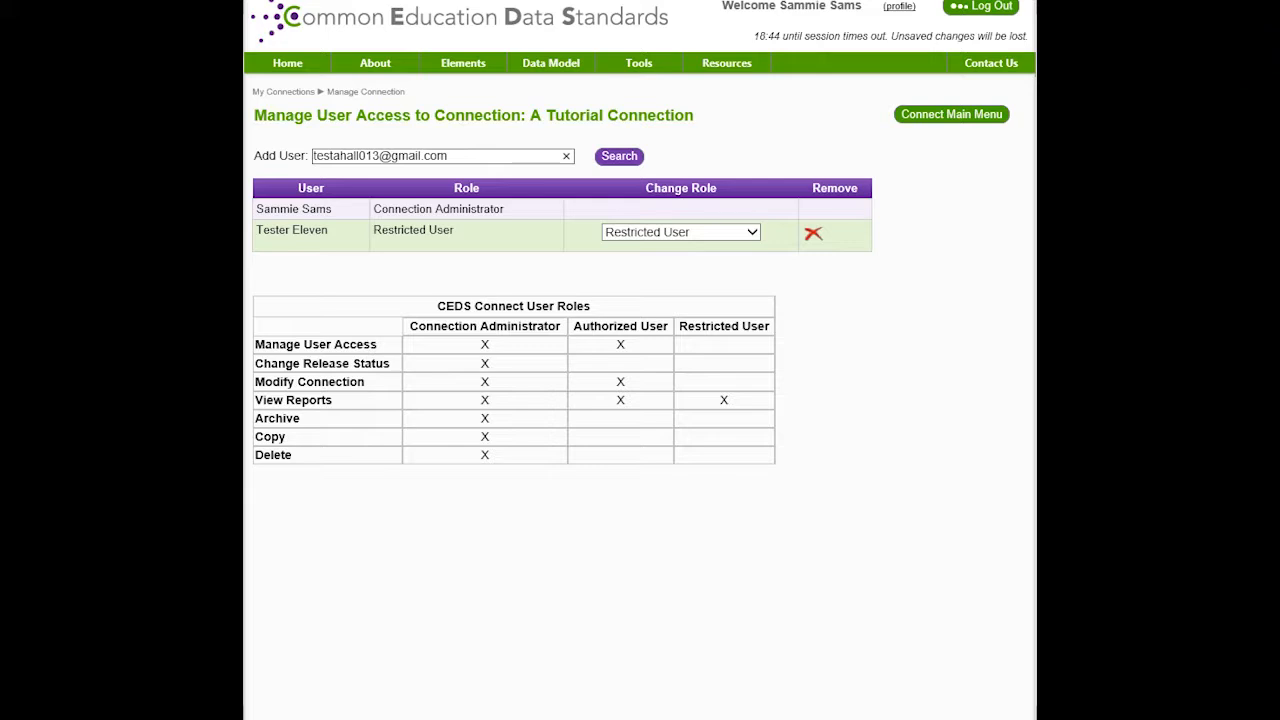
click(619, 156)
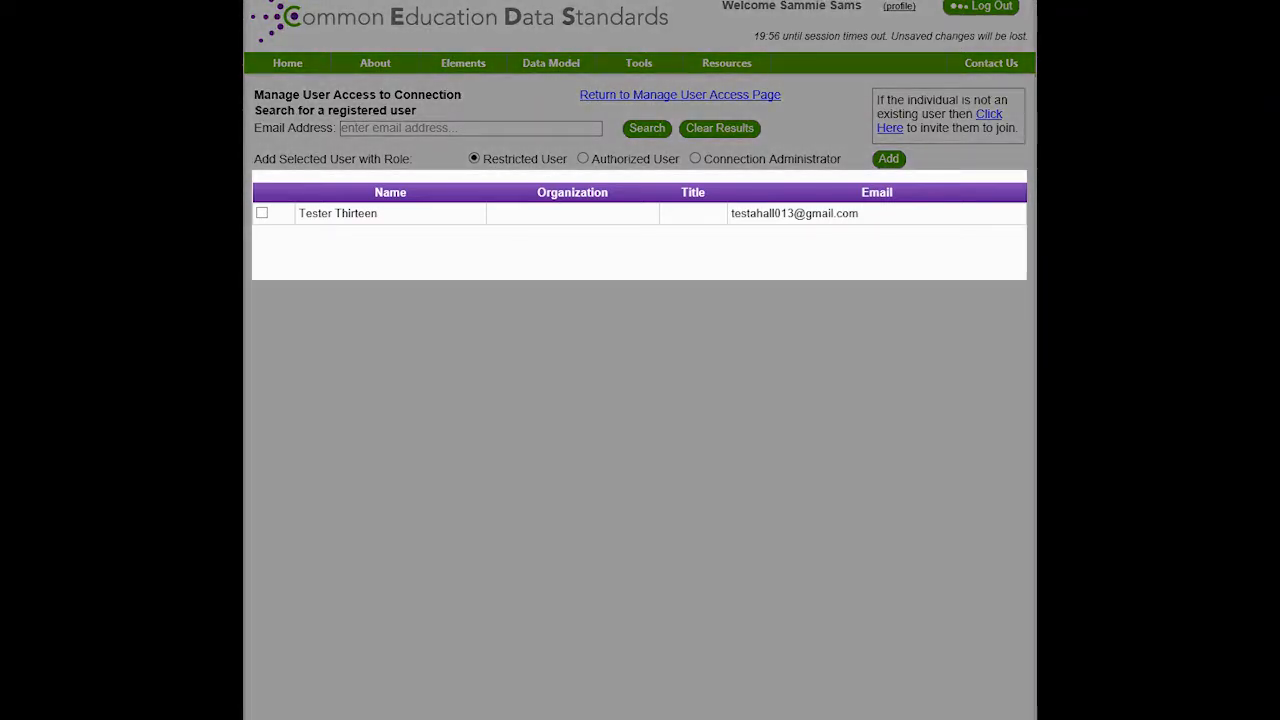
click(262, 213)
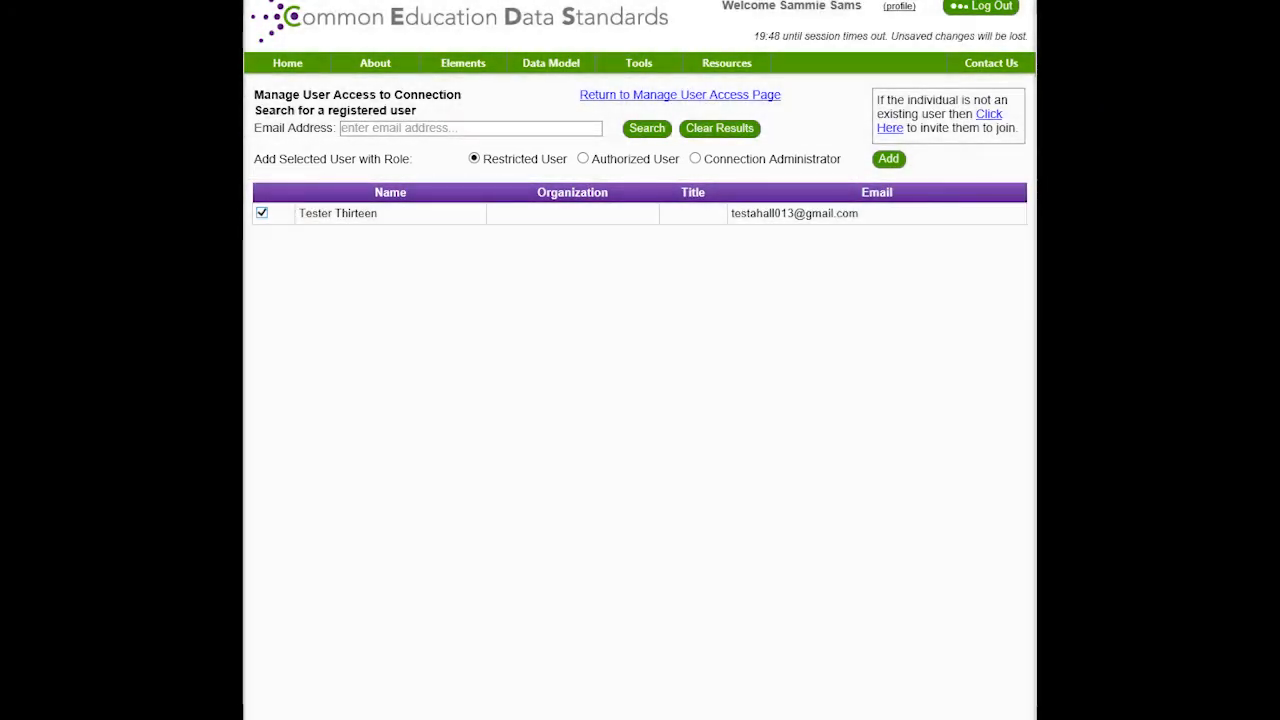
click(583, 159)
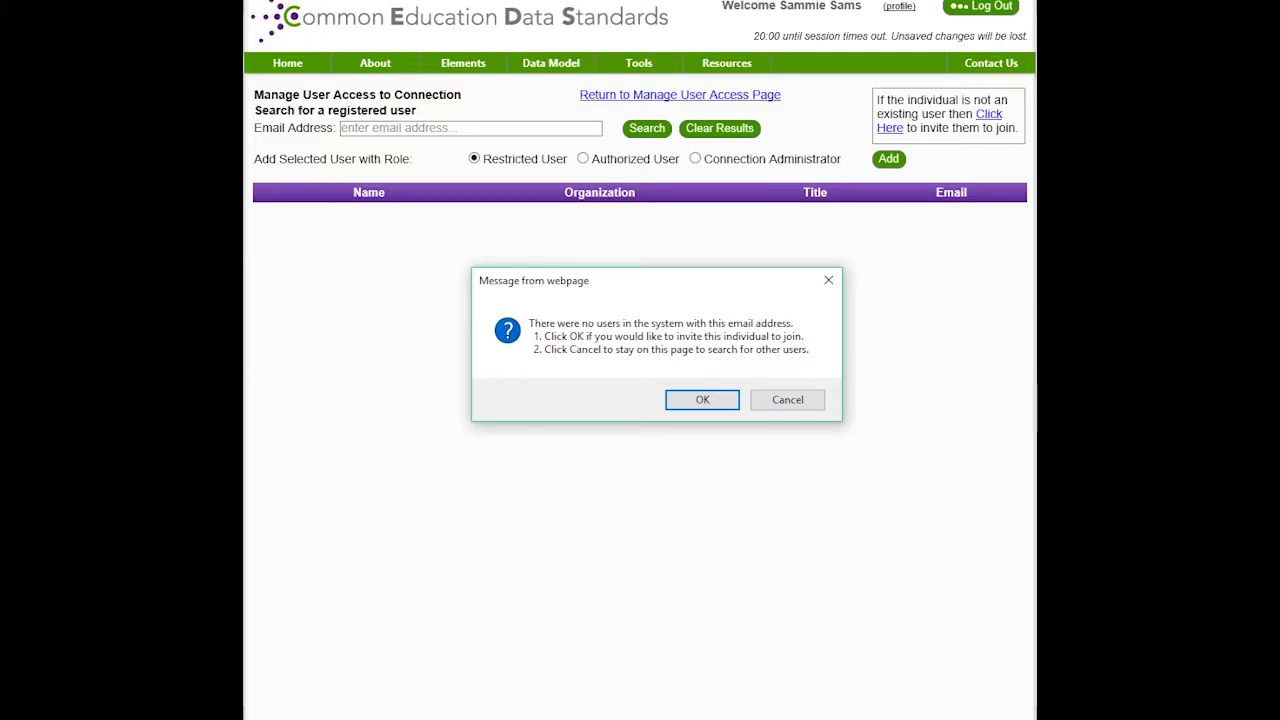
click(702, 400)
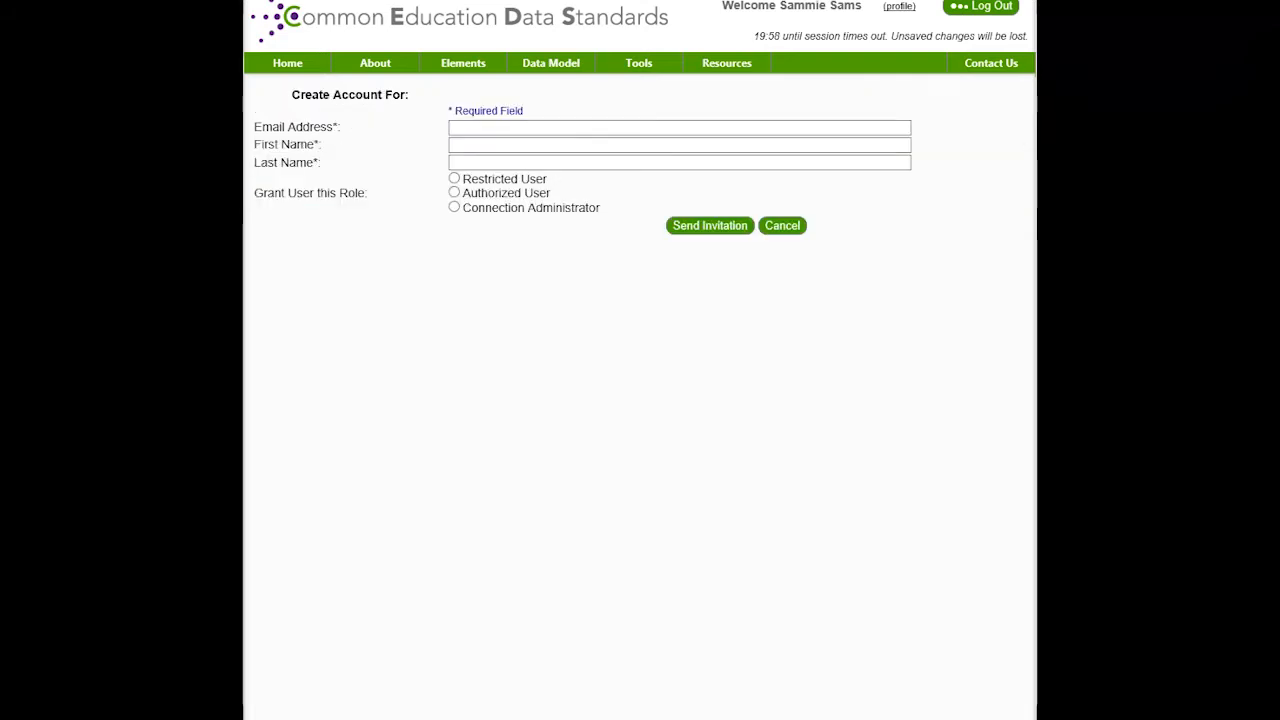
Invite the new person as a Restricted User, filling in their e-mail, first and last name
key(ctrl+v)
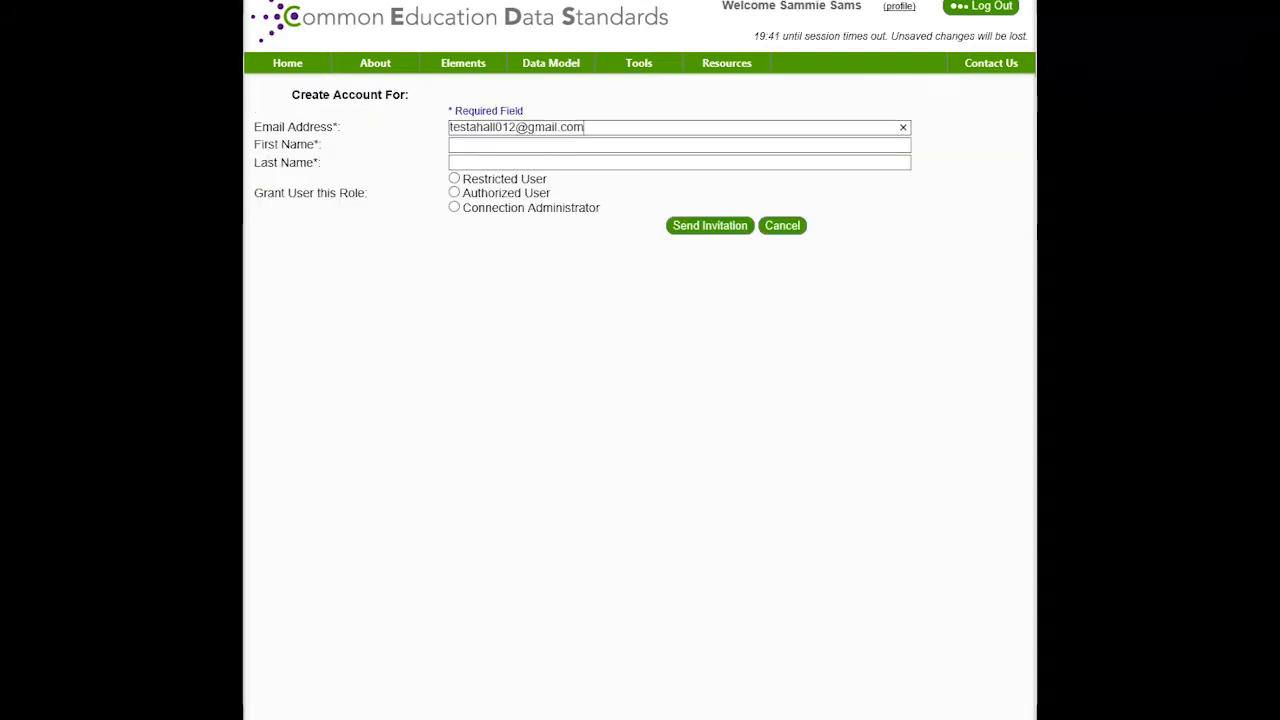
key(Tab)
text(Tester)
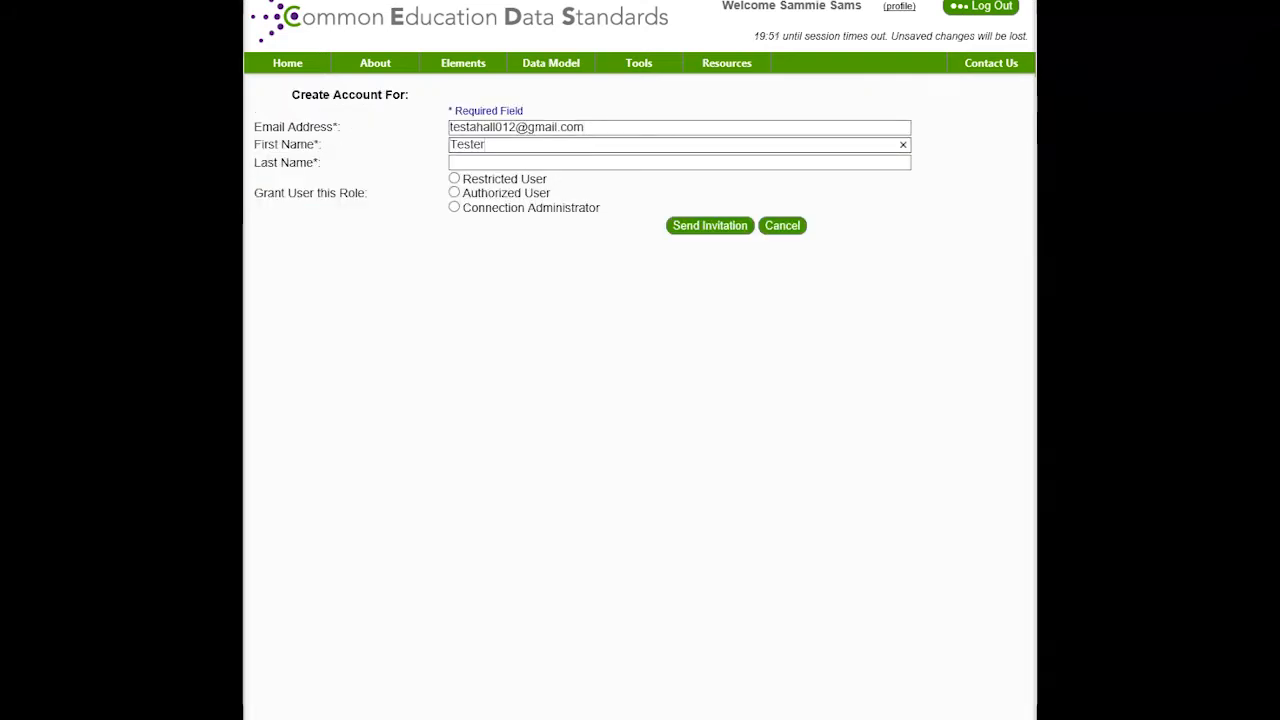
key(Tab)
text(Twelve)
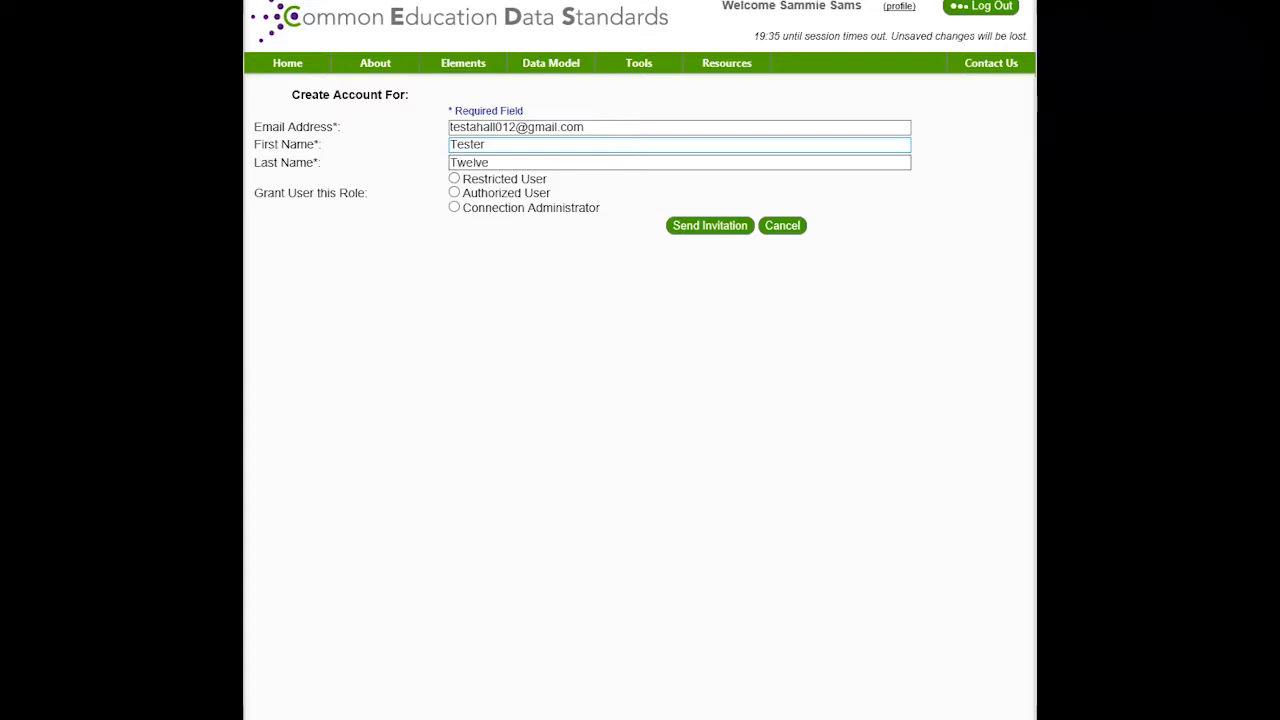
click(454, 178)
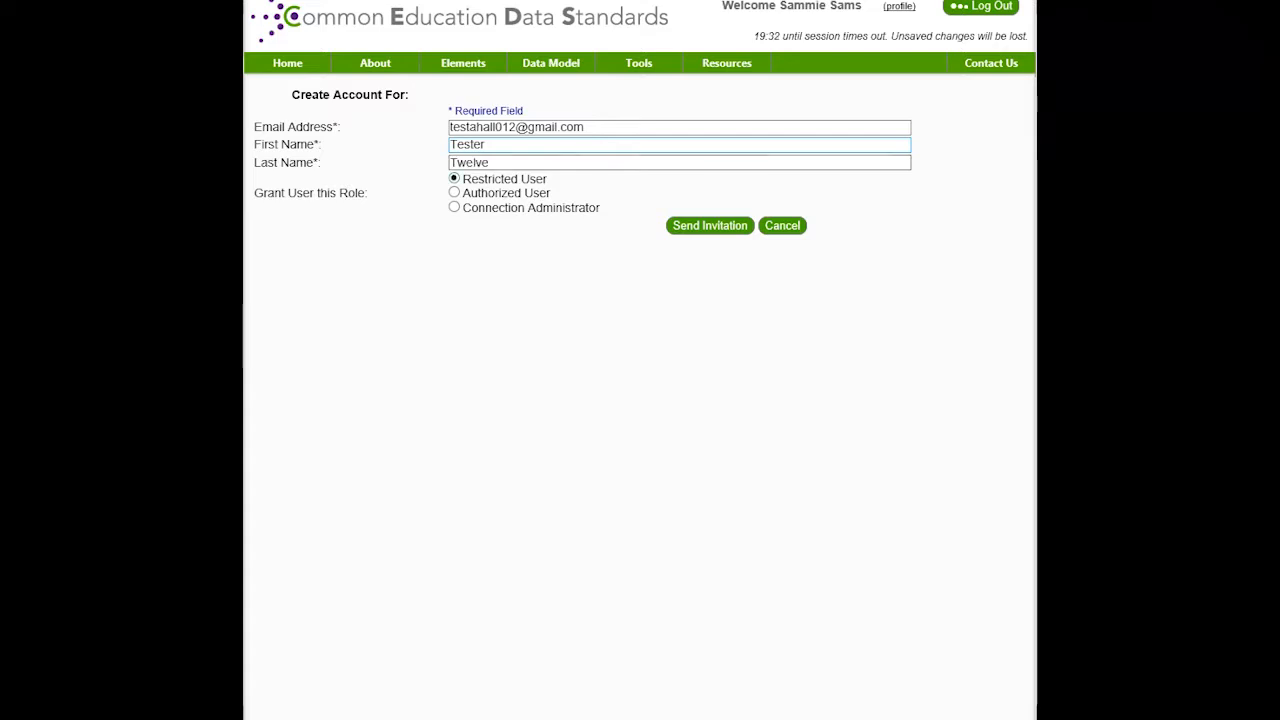
click(709, 225)
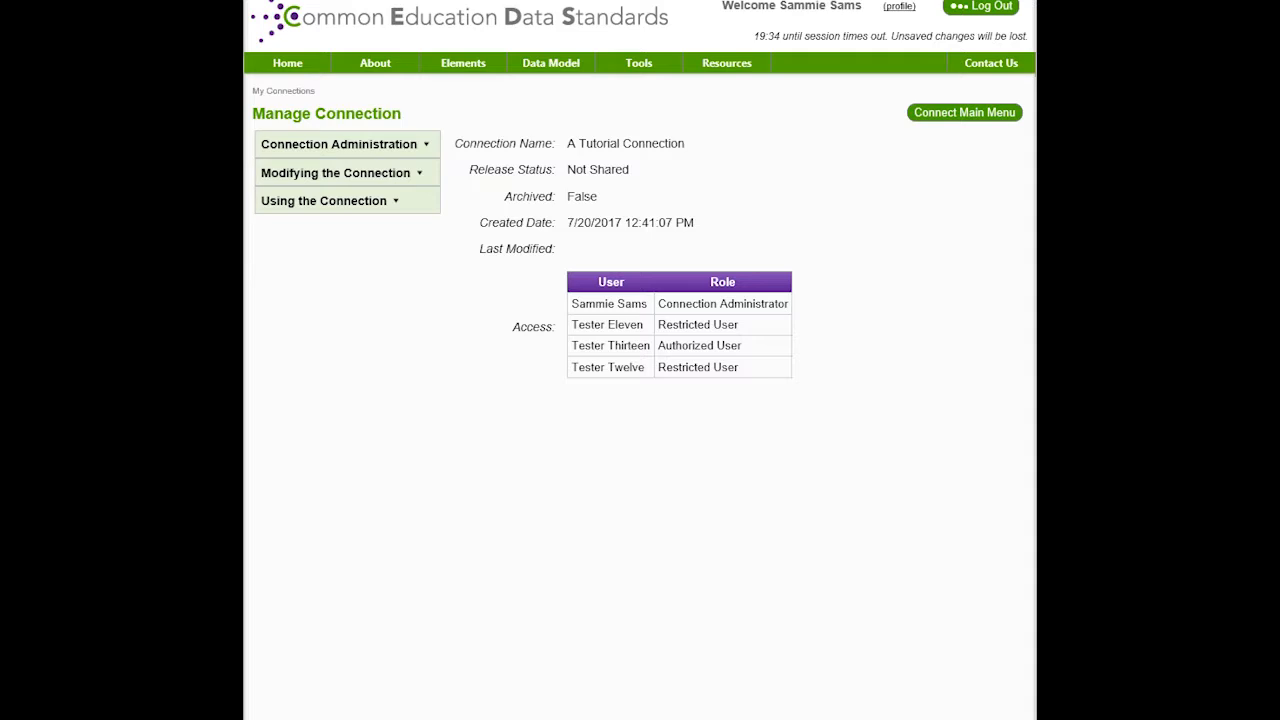
mouse_move(347, 173)
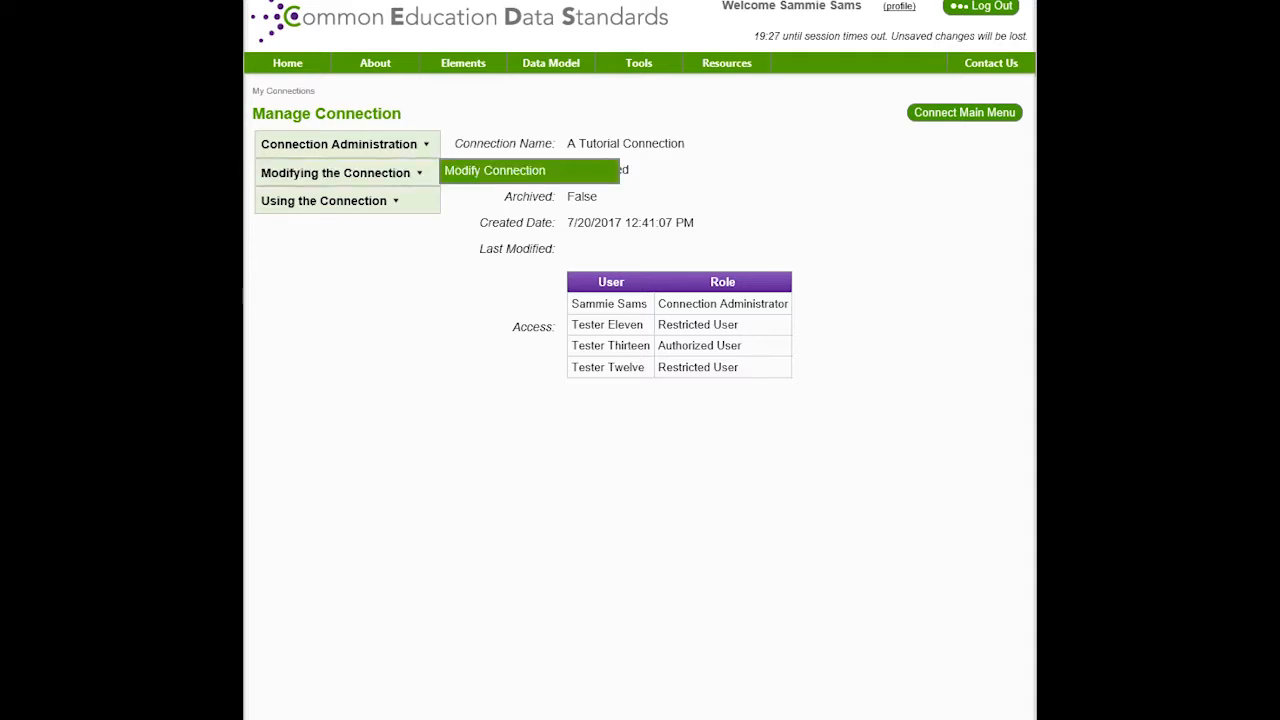
click(494, 170)
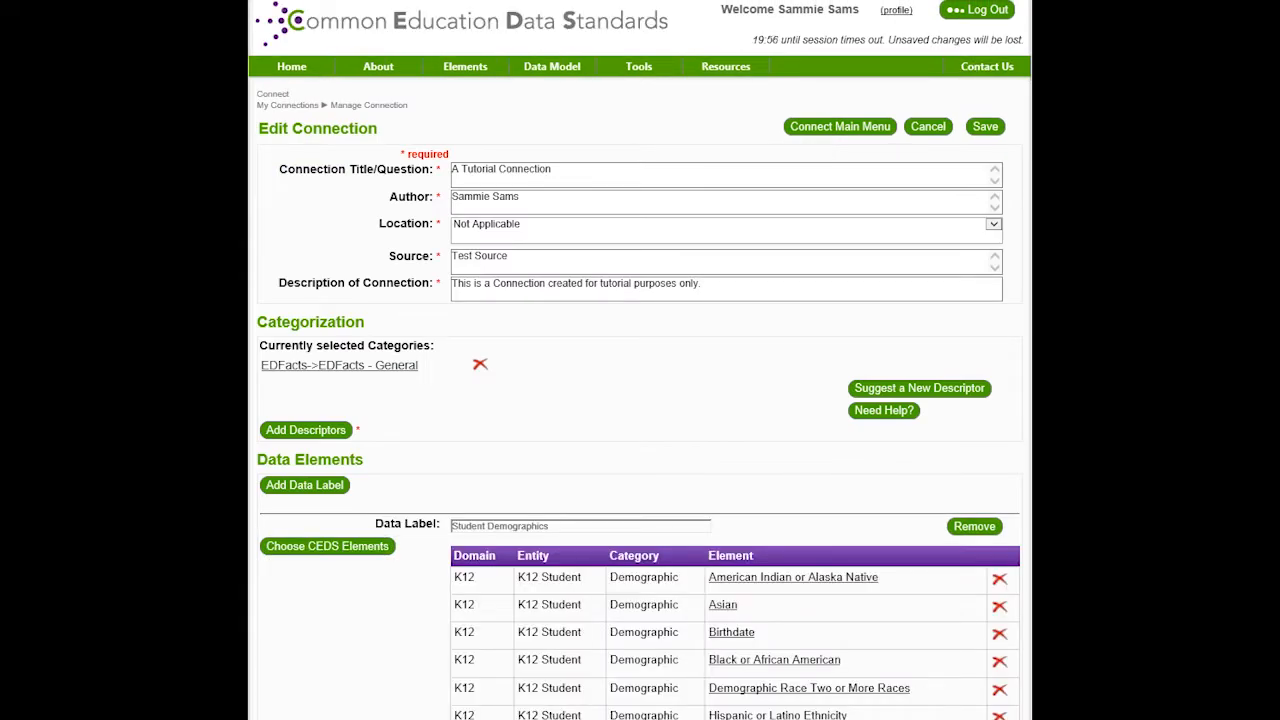
scroll(640, 400, down, 1)
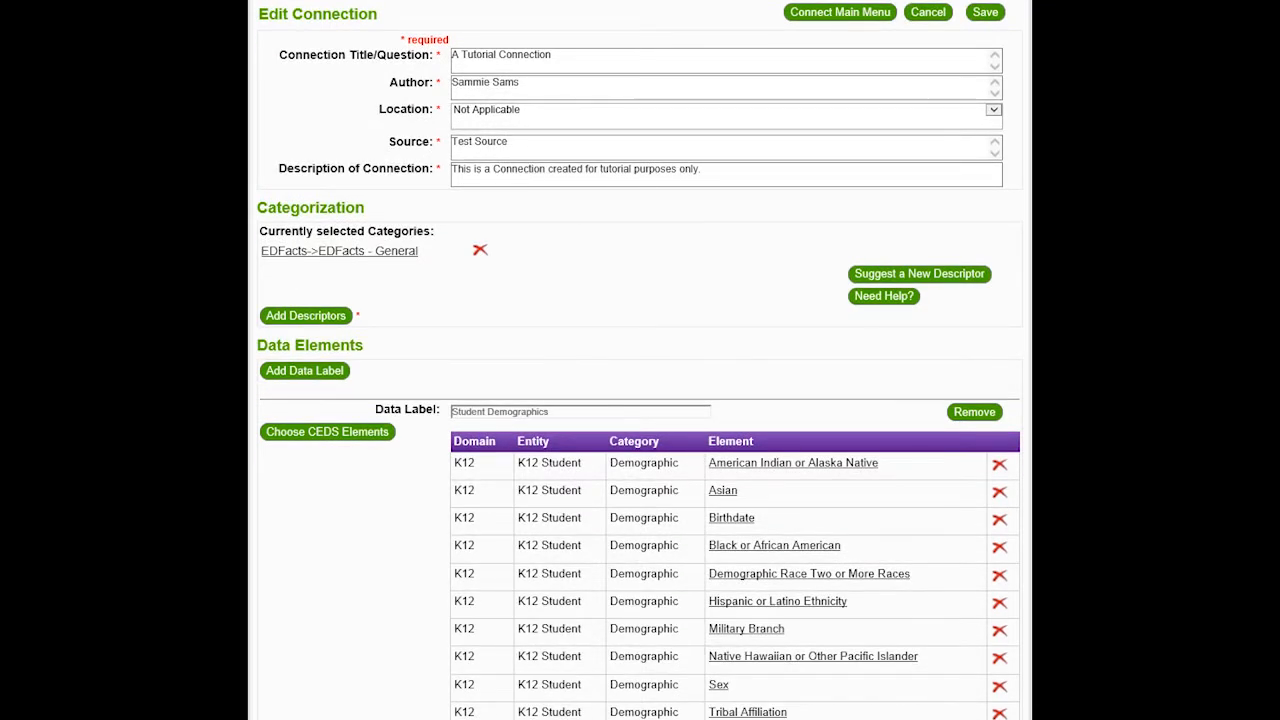
scroll(640, 400, down, 3)
scroll(640, 400, up, 5)
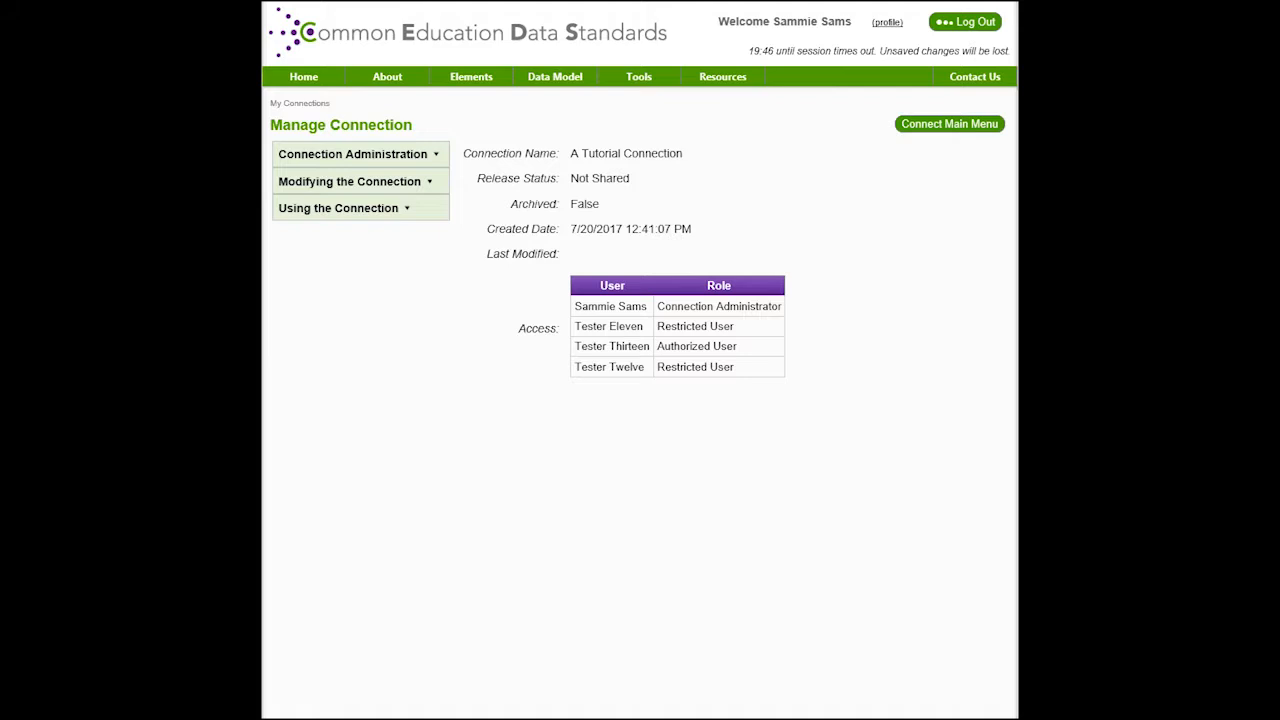
View the shared version of A Tutorial Connection with all sections expanded, then show the Options dropdown
mouse_move(339, 208)
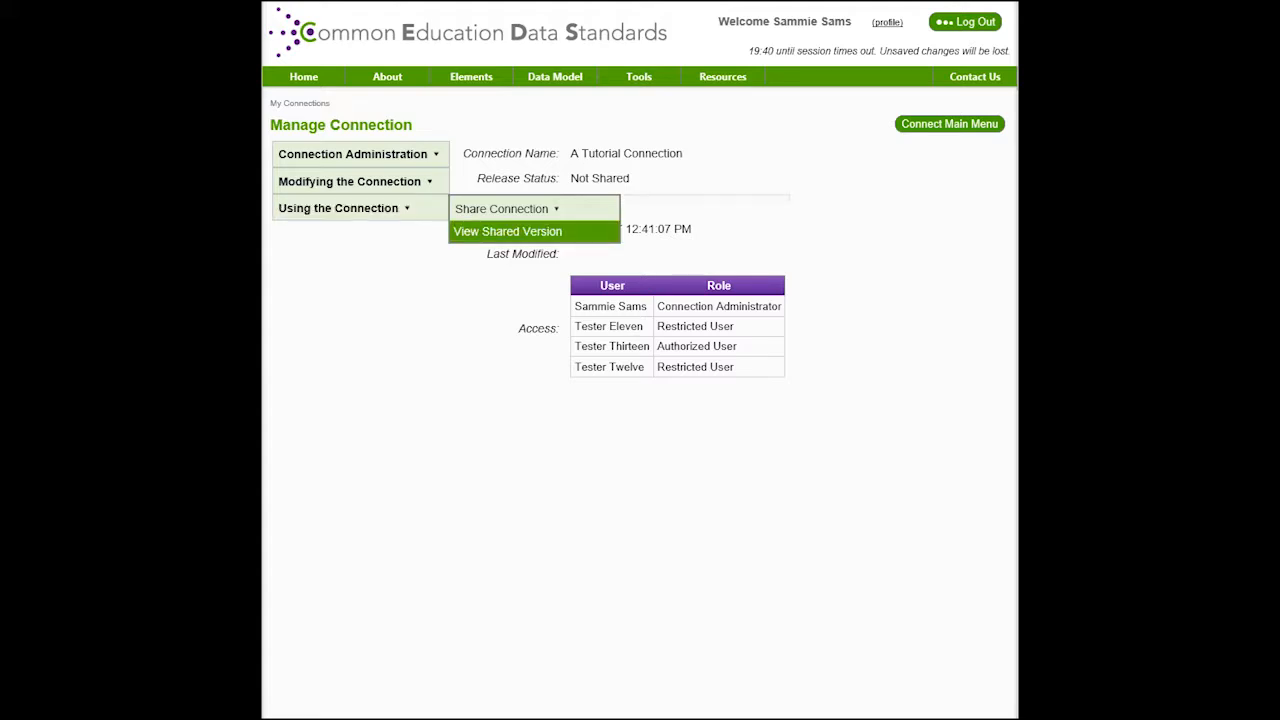
click(507, 231)
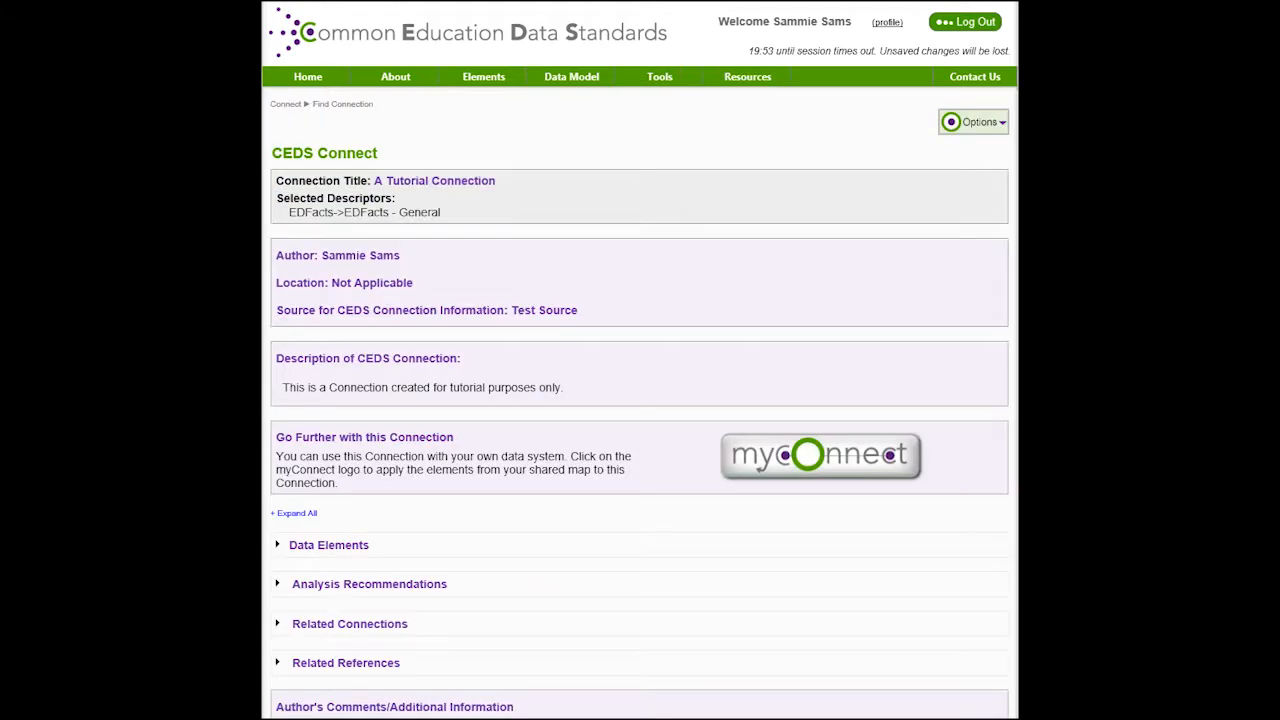
scroll(640, 360, down, 2)
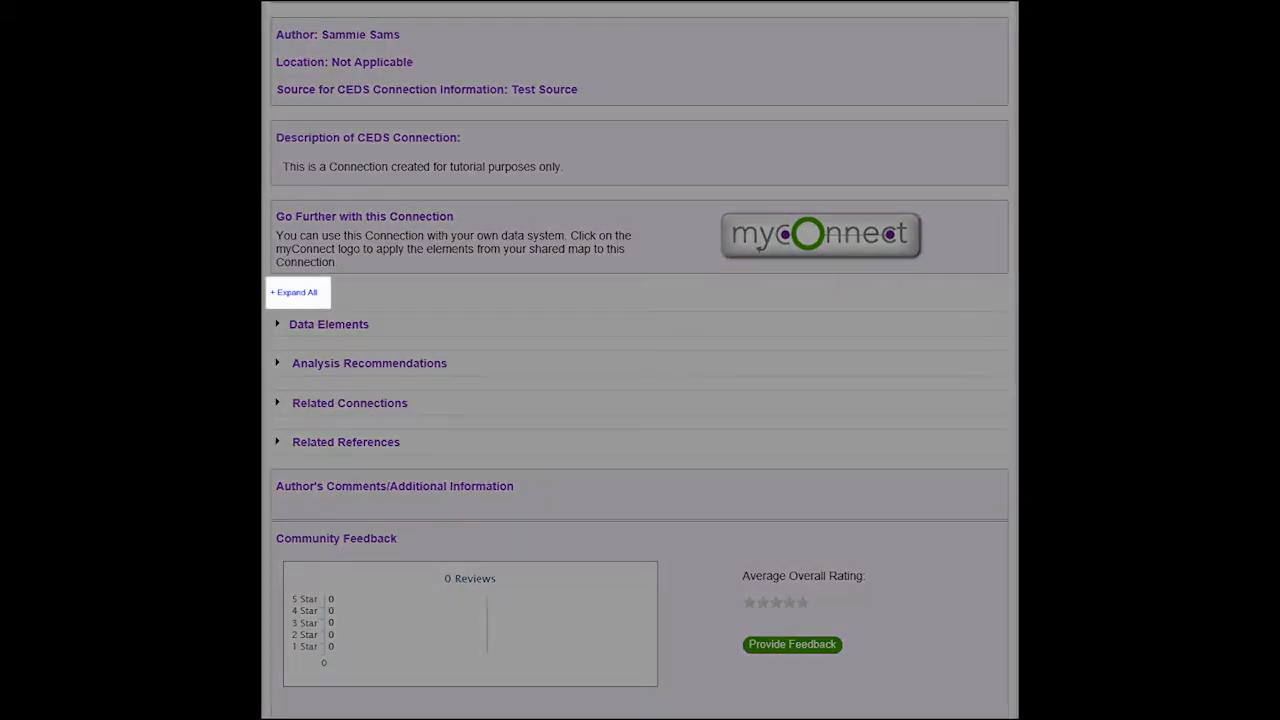
click(296, 293)
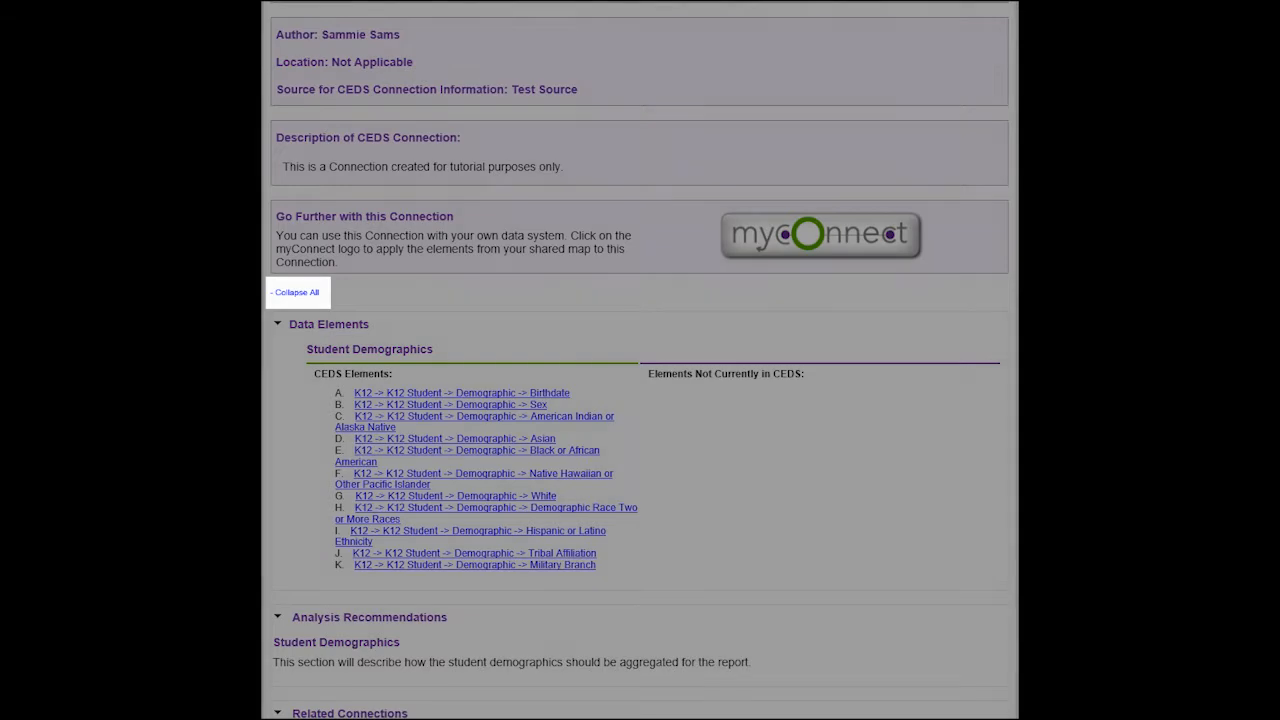
scroll(640, 360, down, 2)
scroll(640, 360, up, 4)
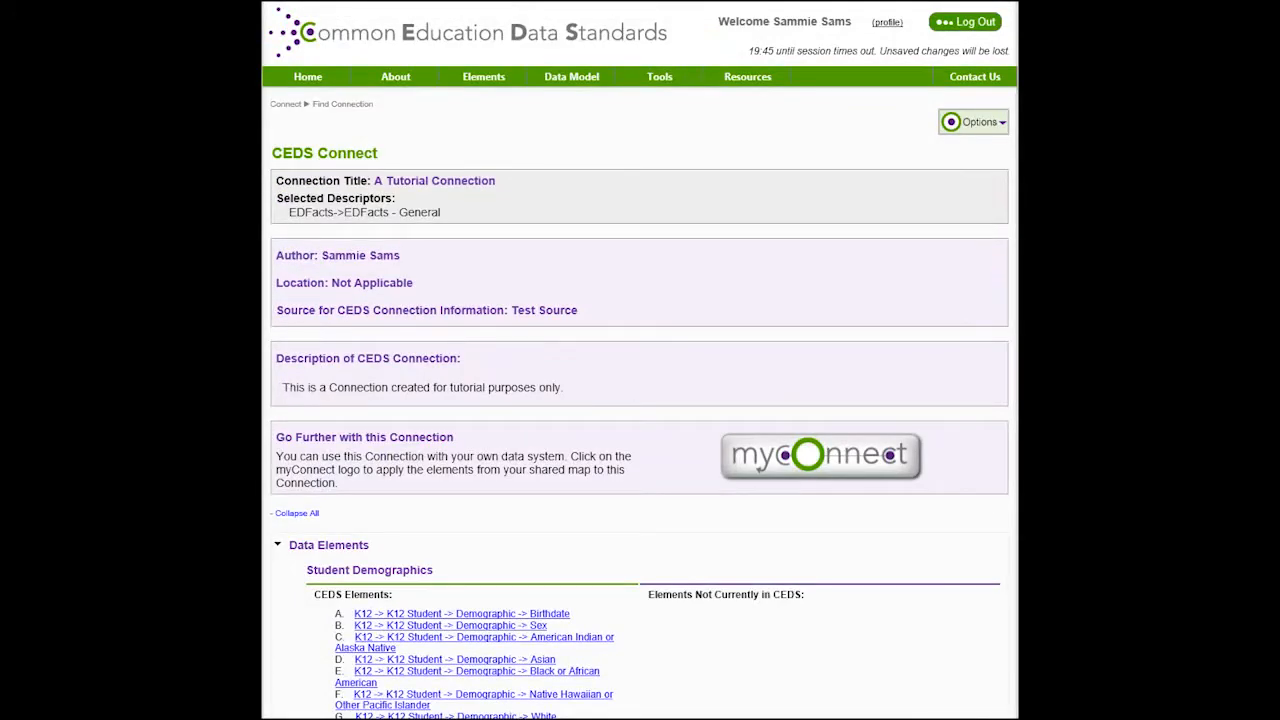
click(973, 122)
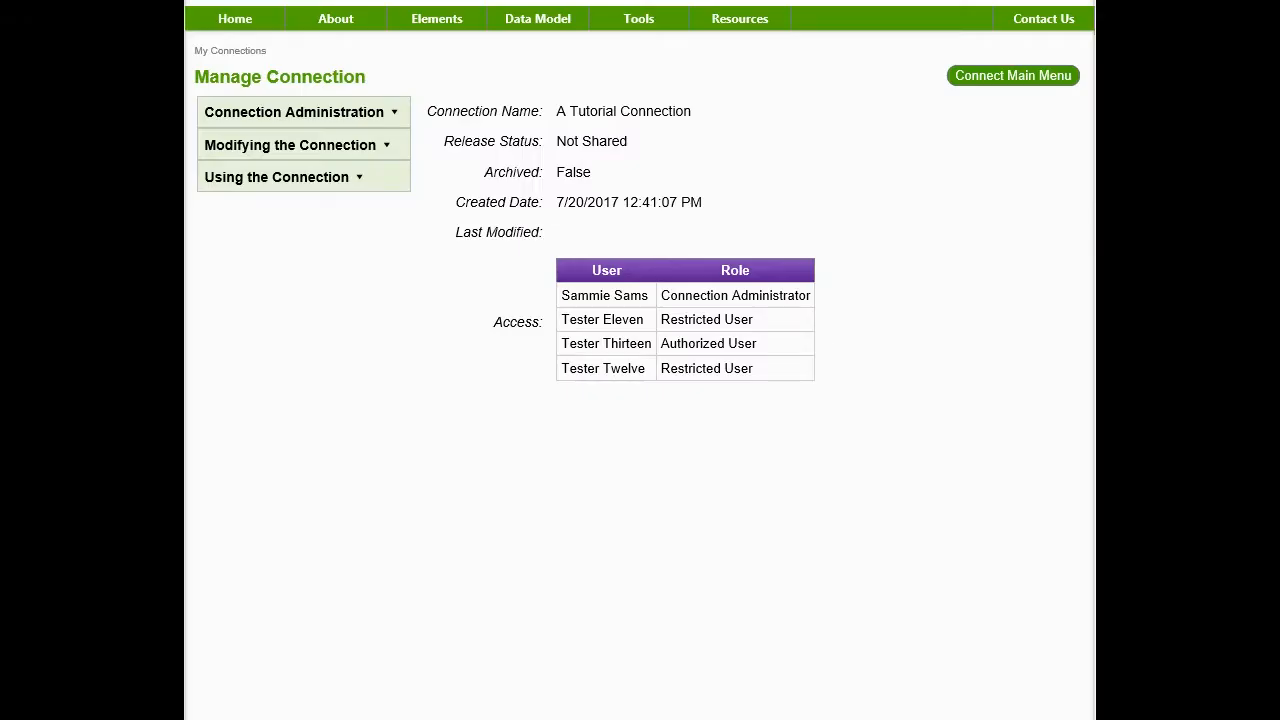
Submit the connection for Share Connection With Some Users, confirming authority and the review notice
mouse_move(277, 177)
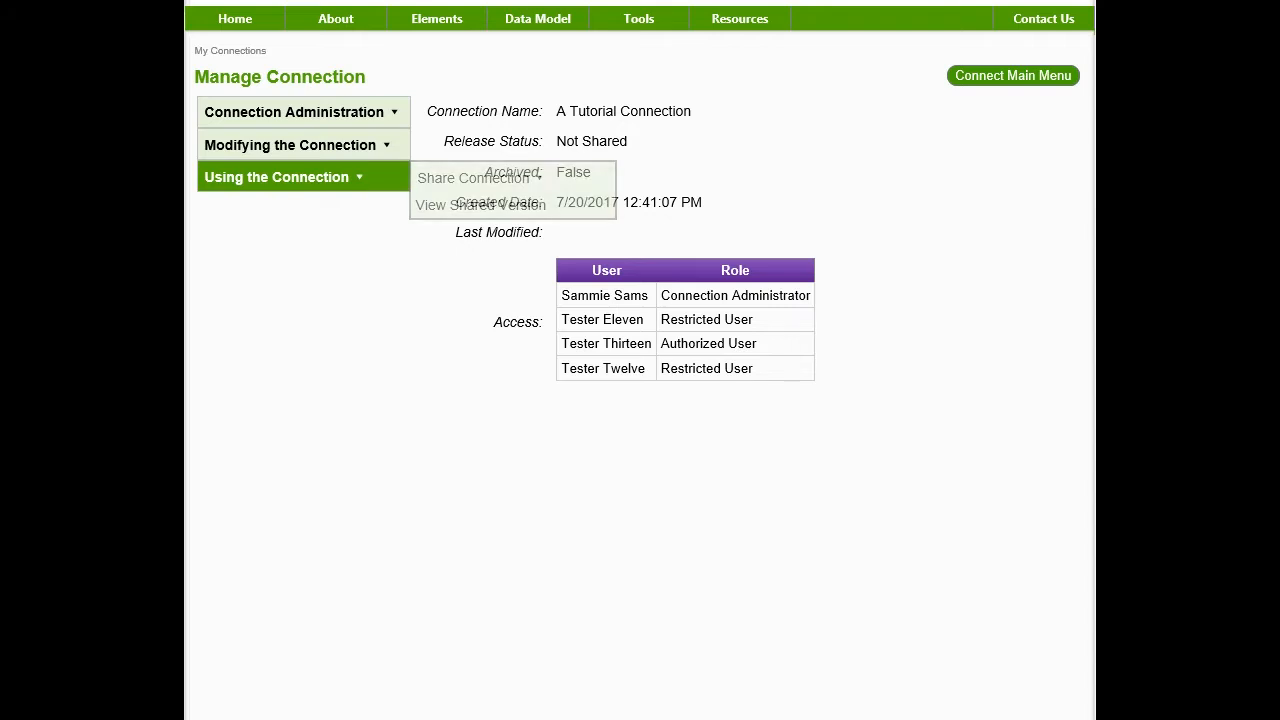
mouse_move(473, 178)
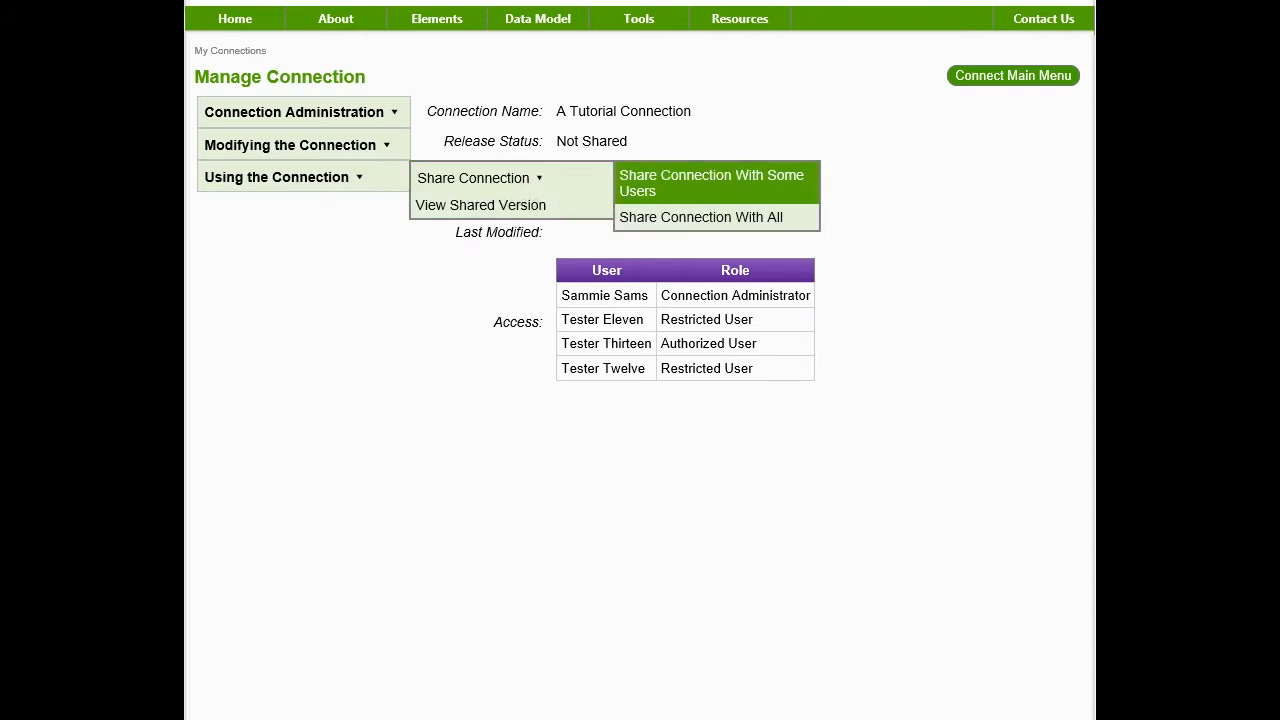
click(711, 183)
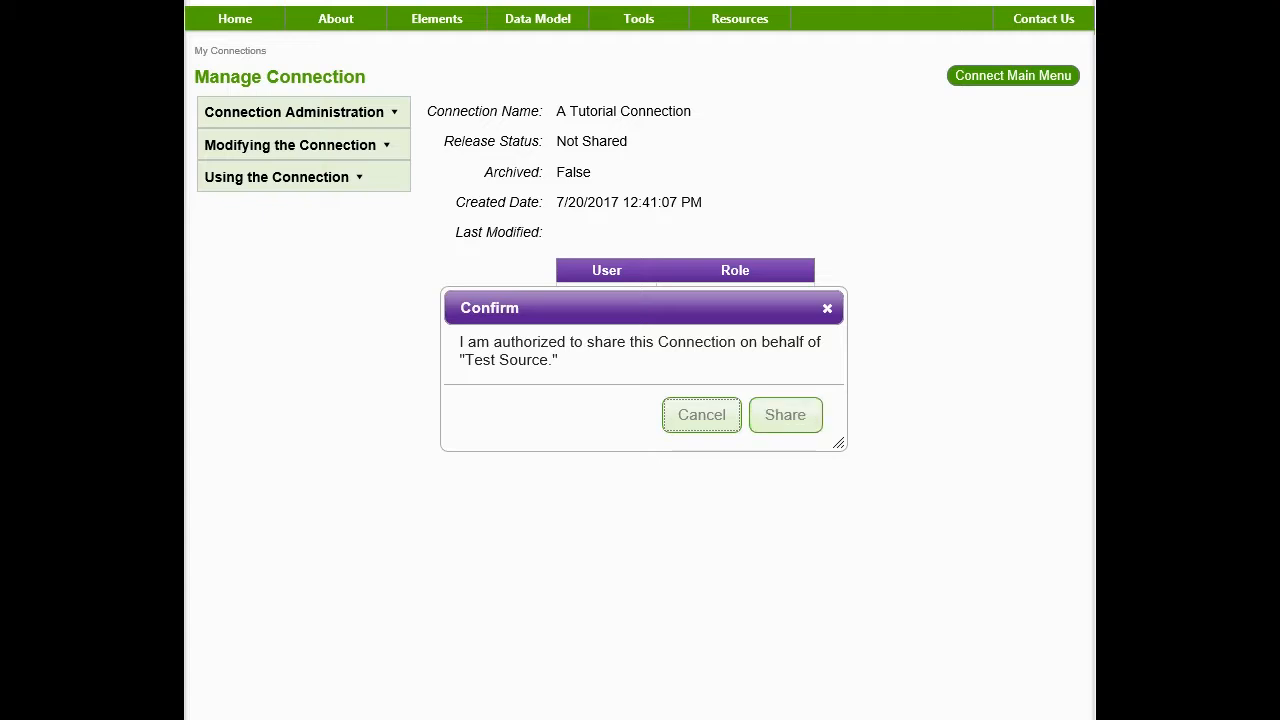
click(785, 414)
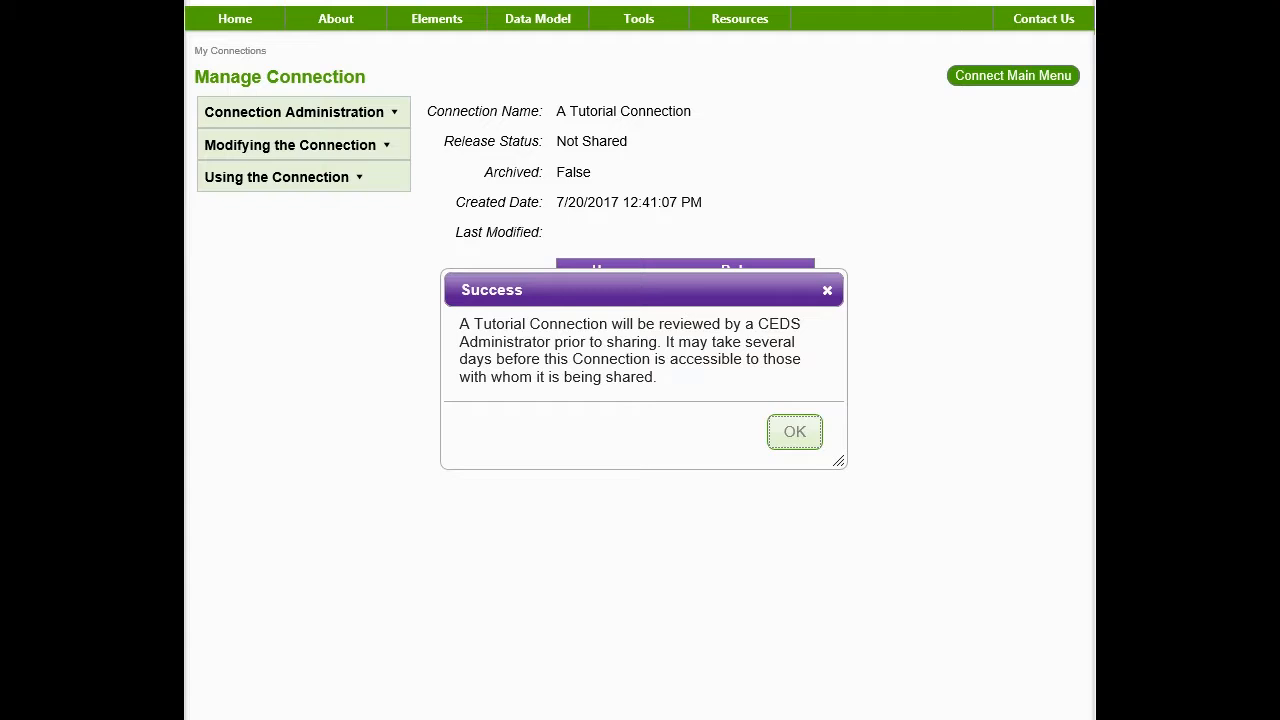
key(Return)
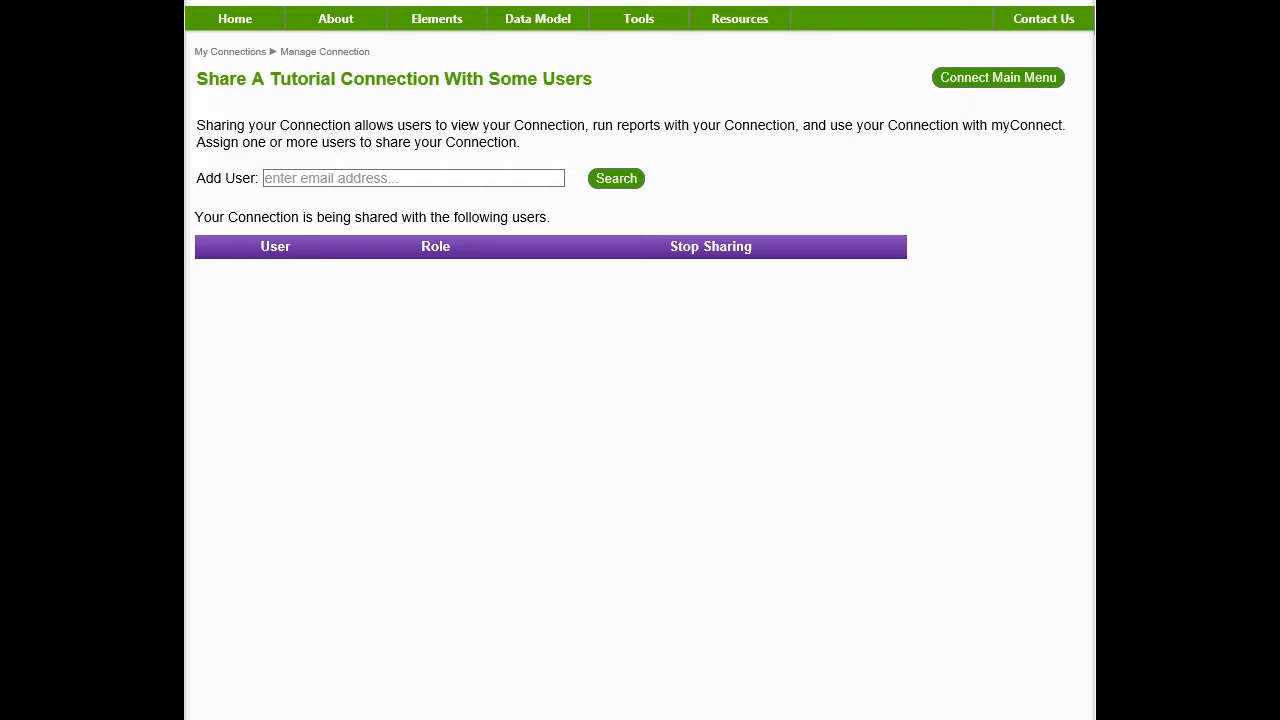
Search the tester's e-mail and add that user as a ReadOnly shared user
click(340, 178)
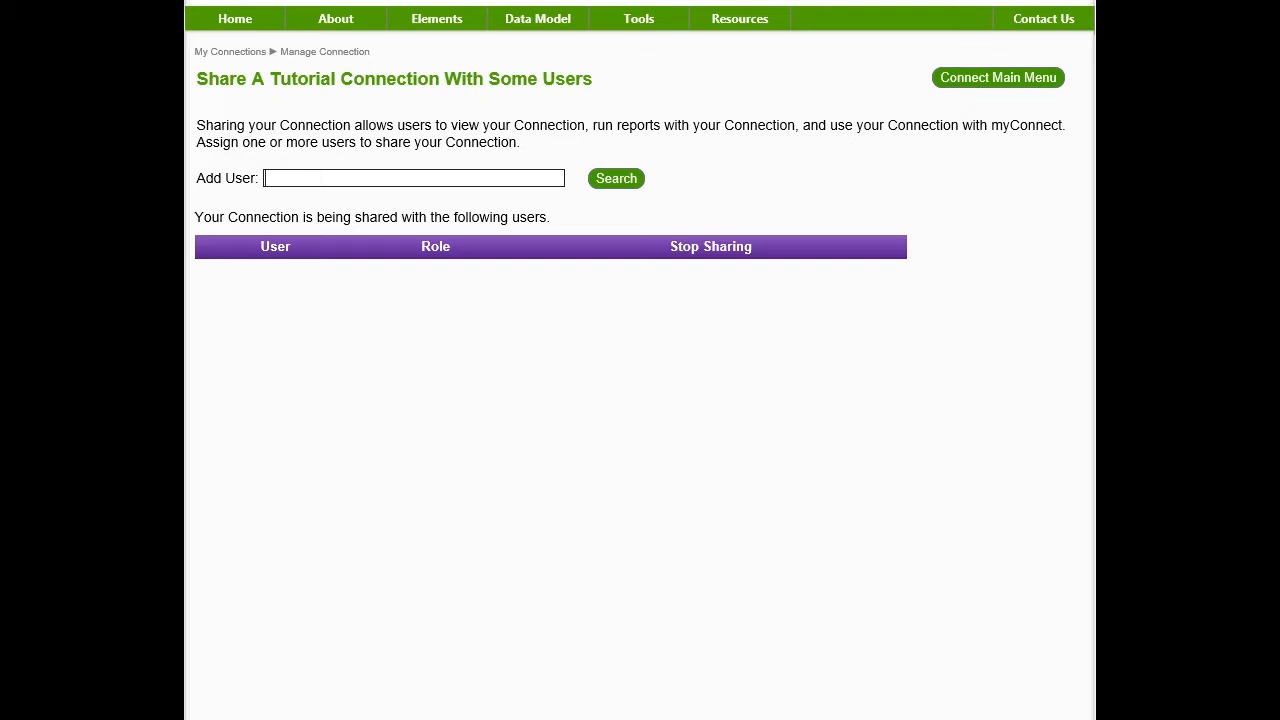
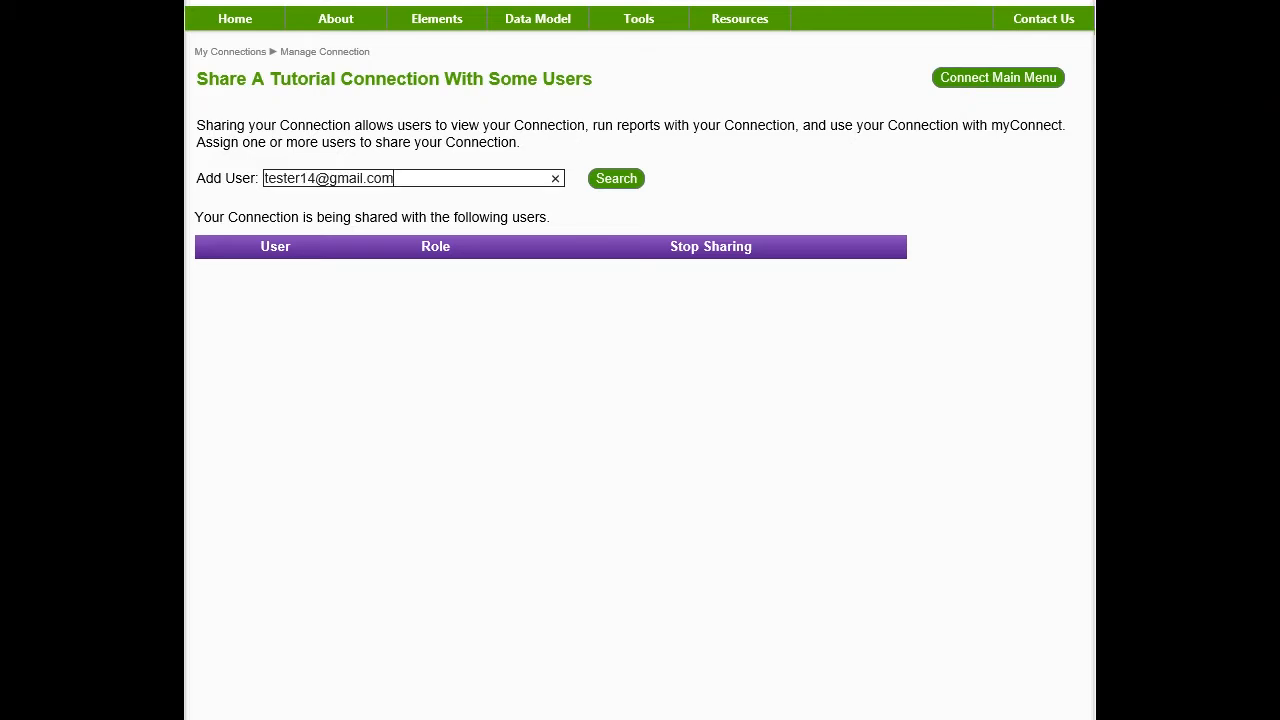
key(Tab)
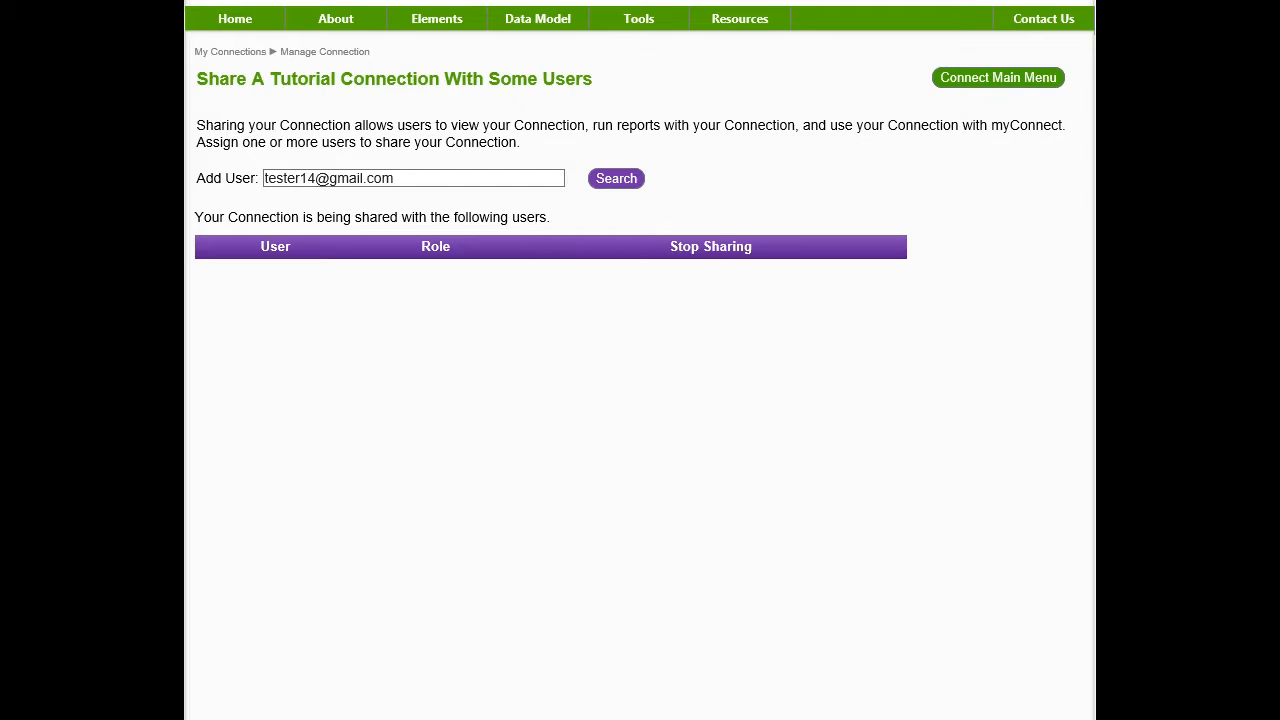
key(Return)
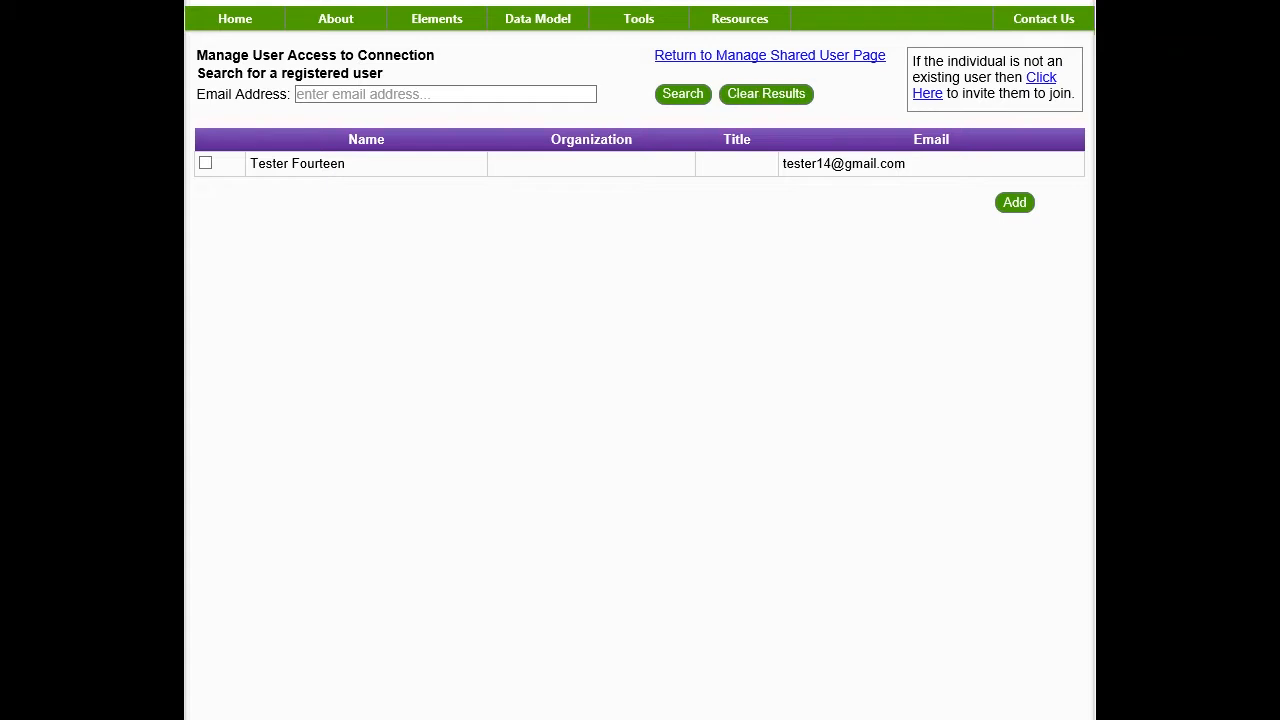
click(205, 163)
click(1015, 203)
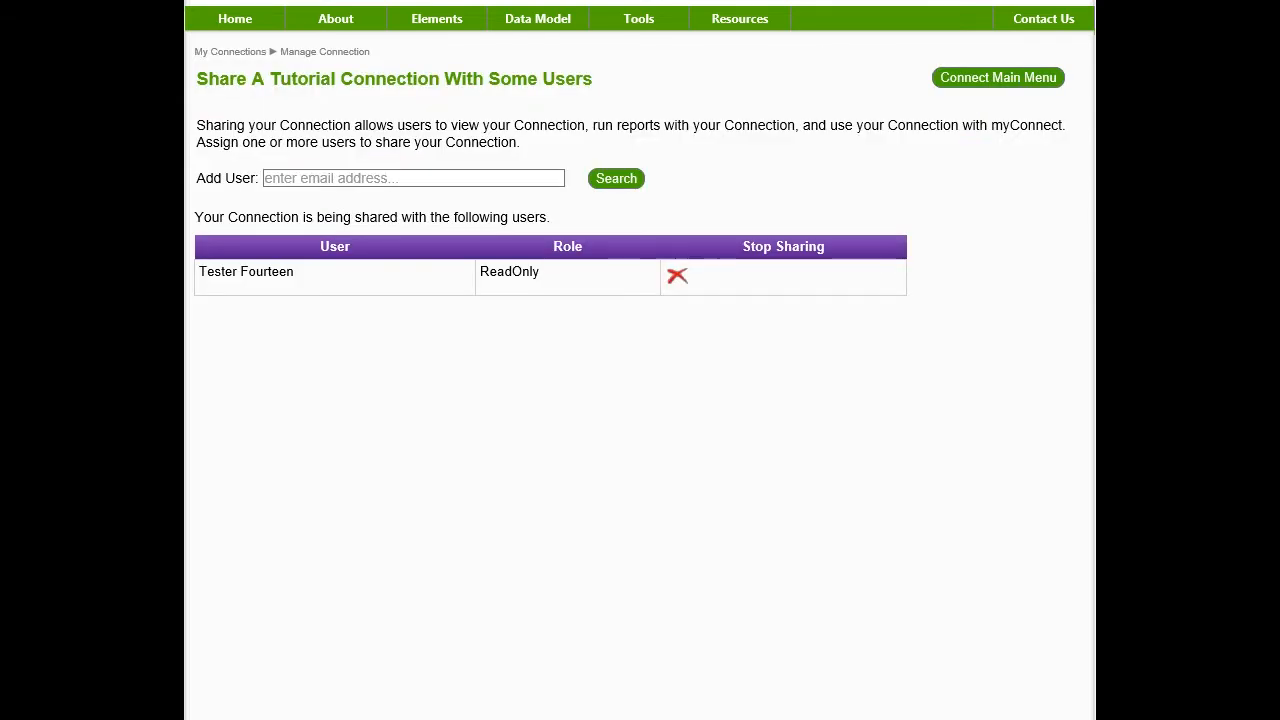
Search a second user's e-mail and add them as another ReadOnly shared user
click(413, 178)
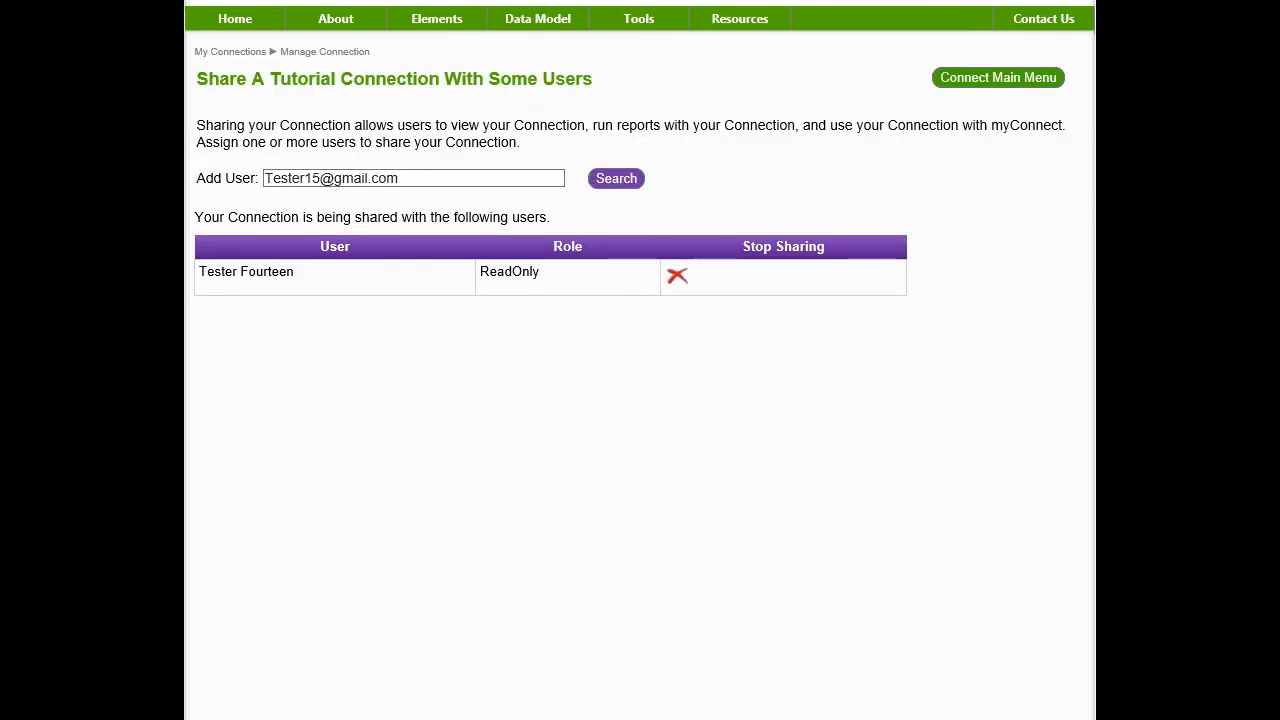
click(616, 178)
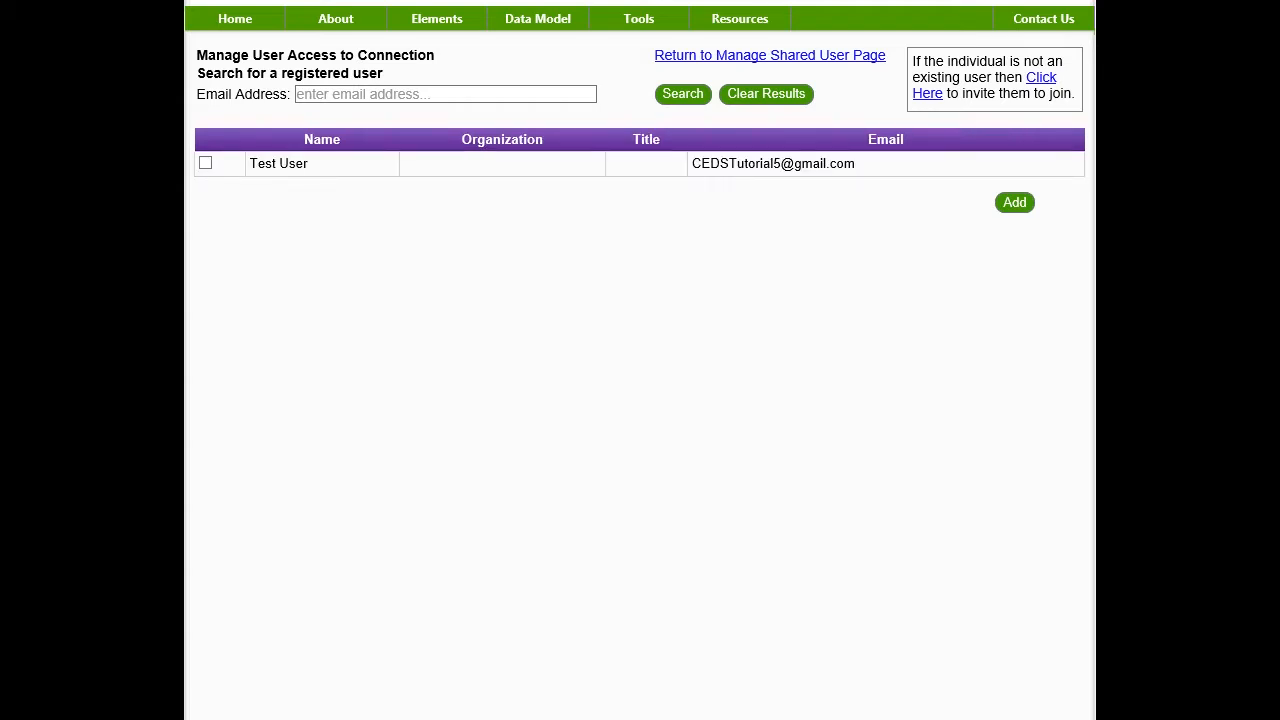
click(205, 162)
click(1014, 202)
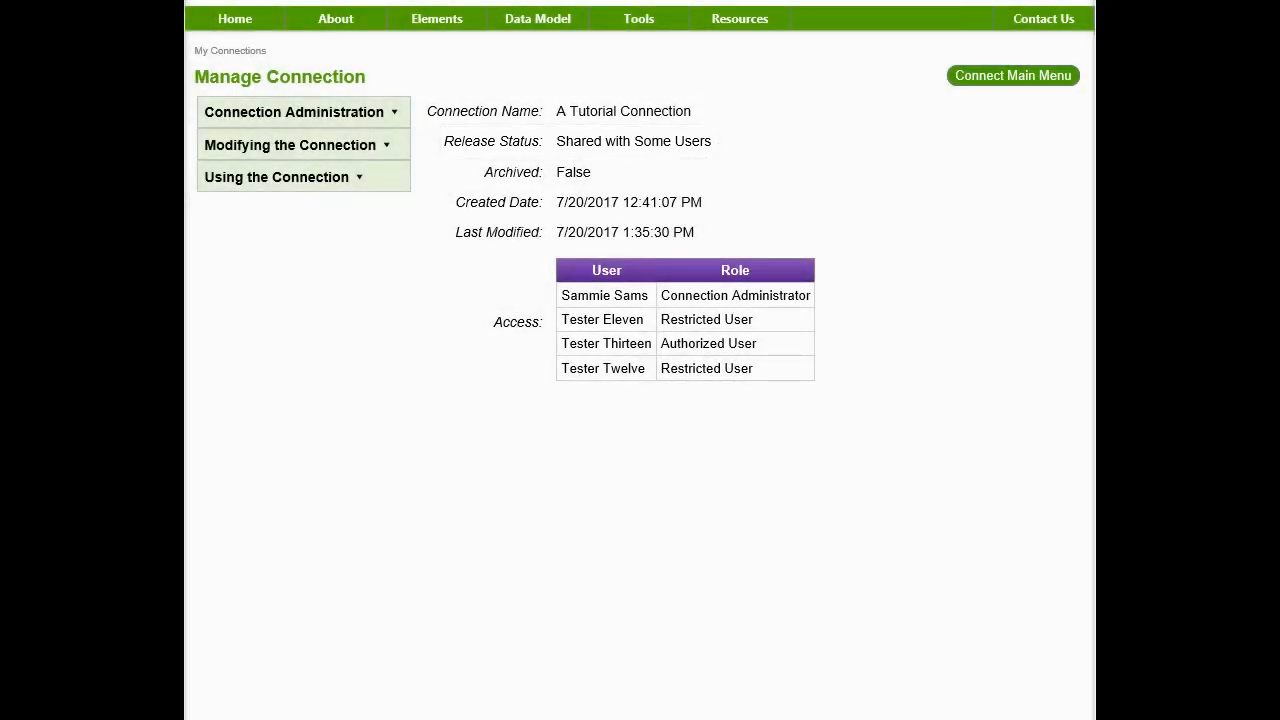
On the Share With Some Users page, stop sharing with both listed users
mouse_move(304, 177)
mouse_move(476, 178)
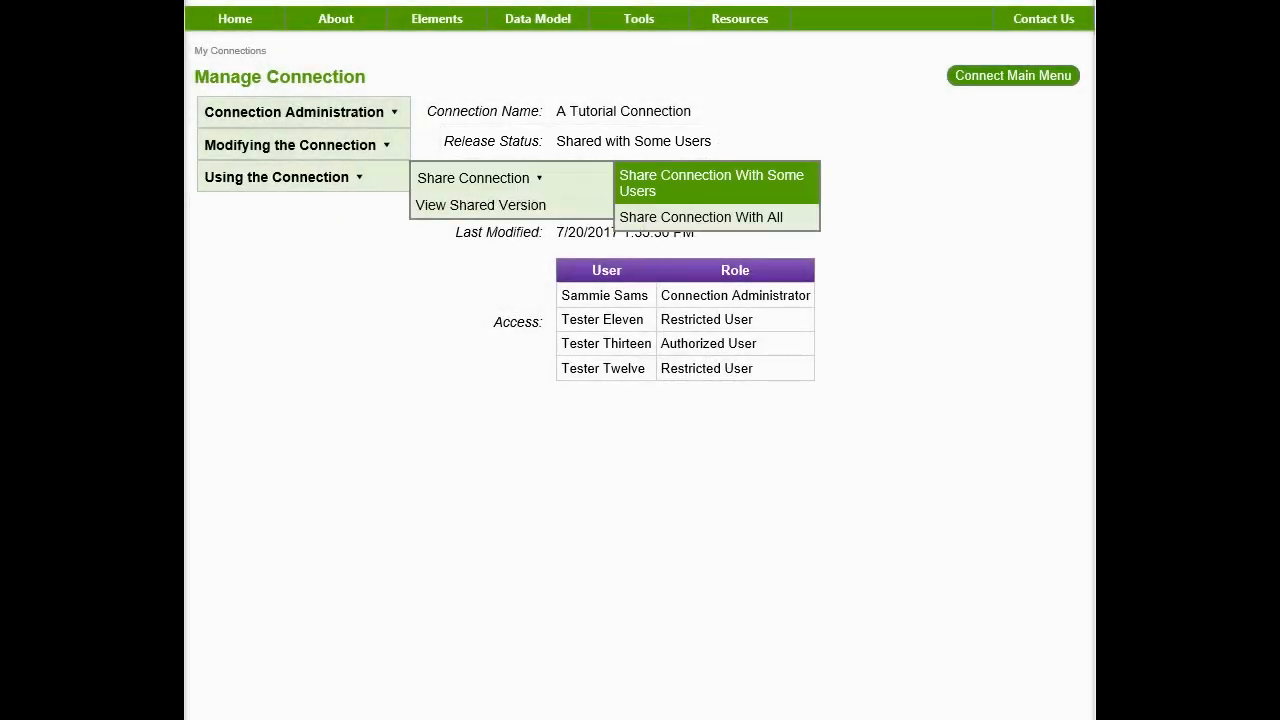
click(711, 183)
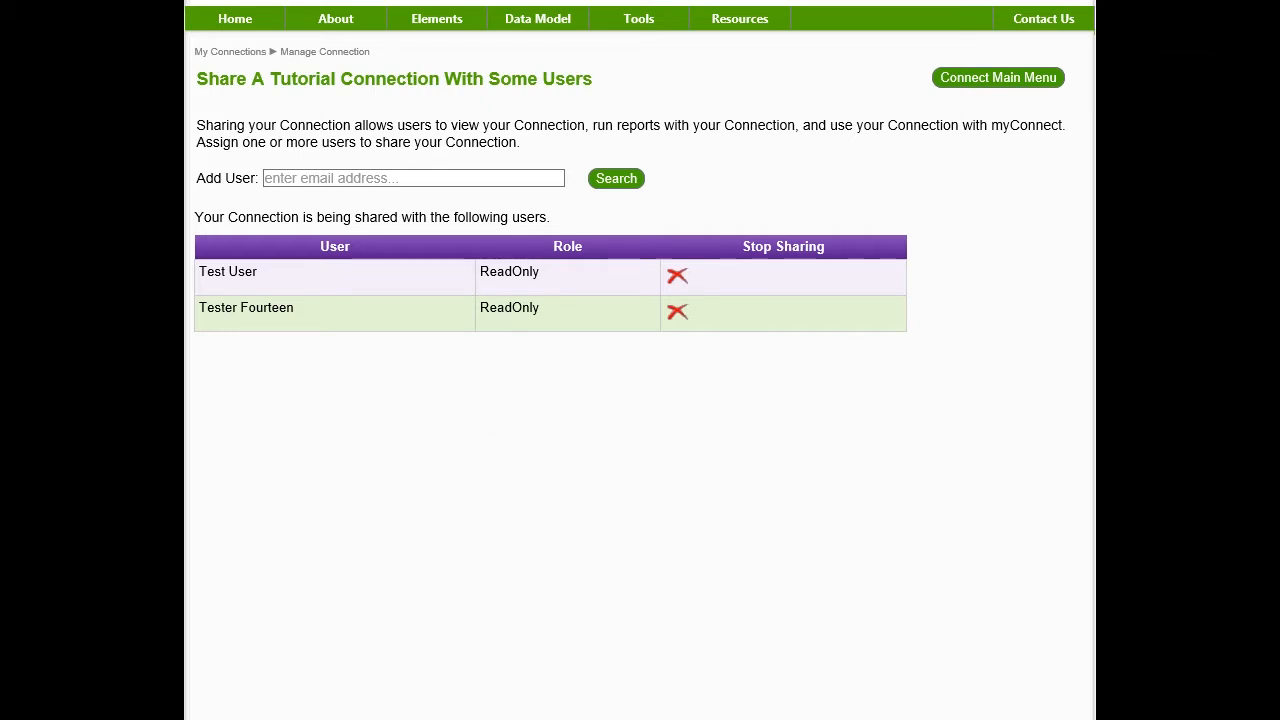
click(677, 276)
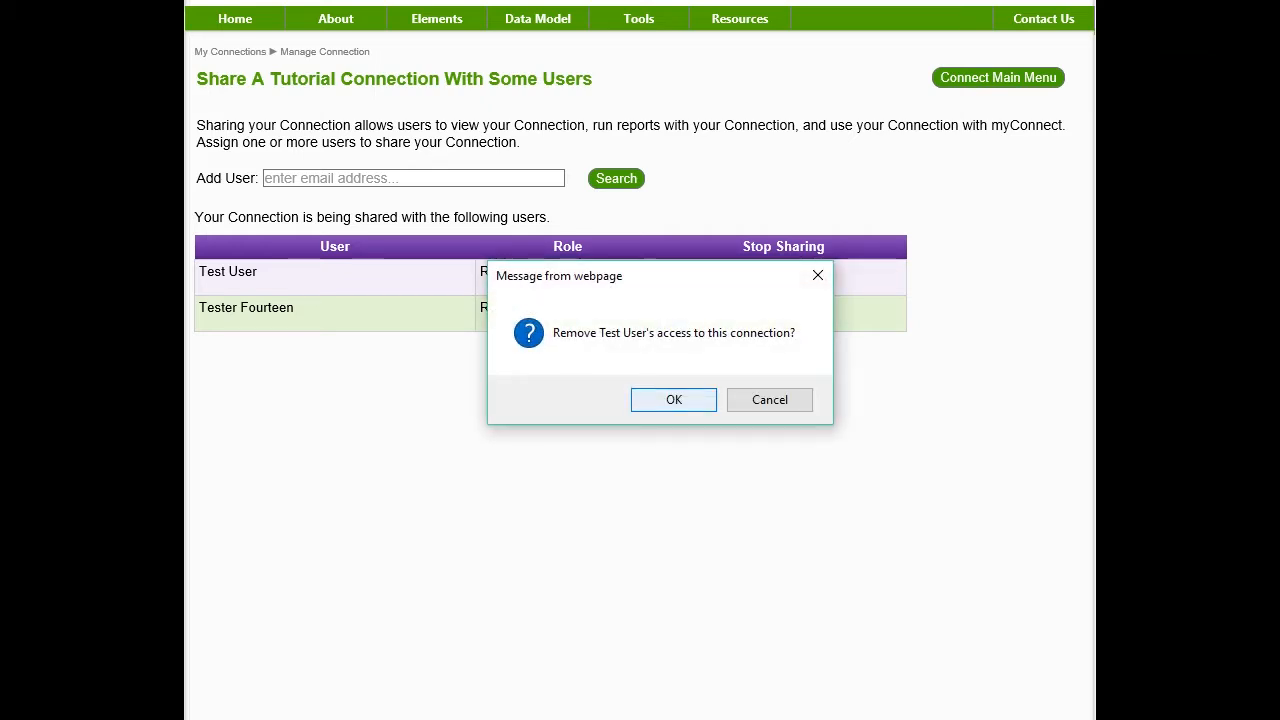
key(Return)
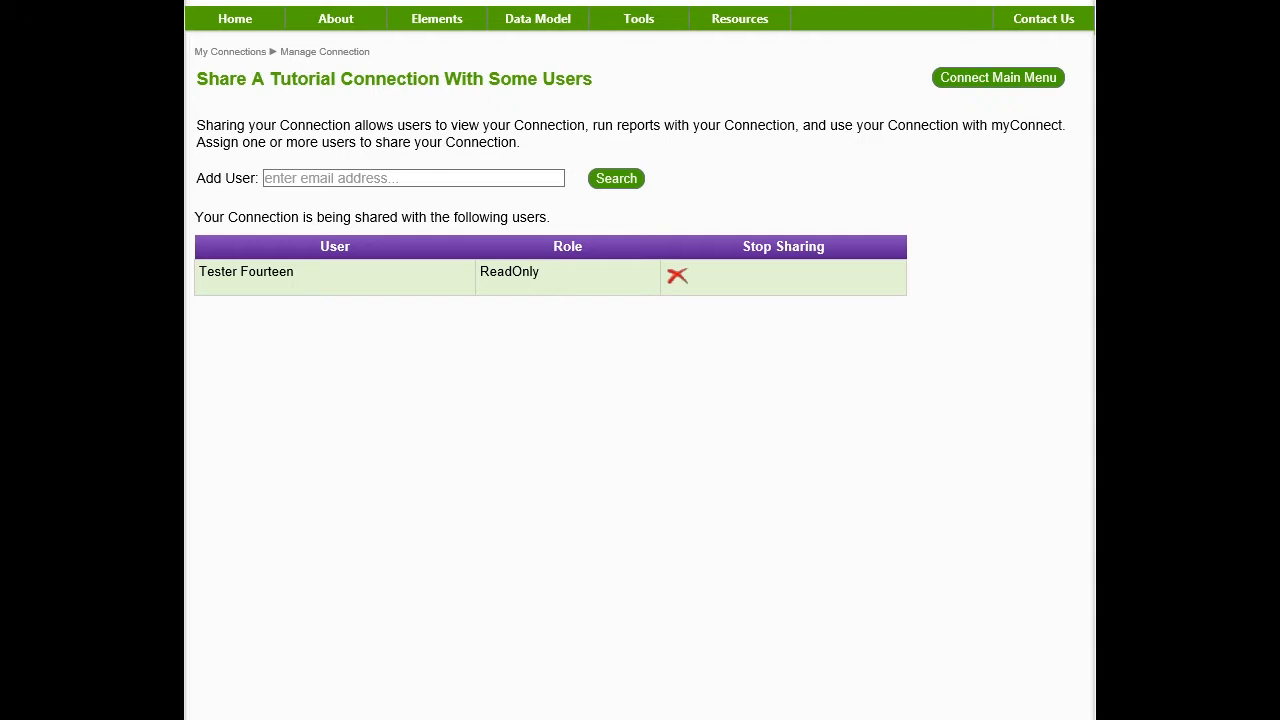
click(677, 276)
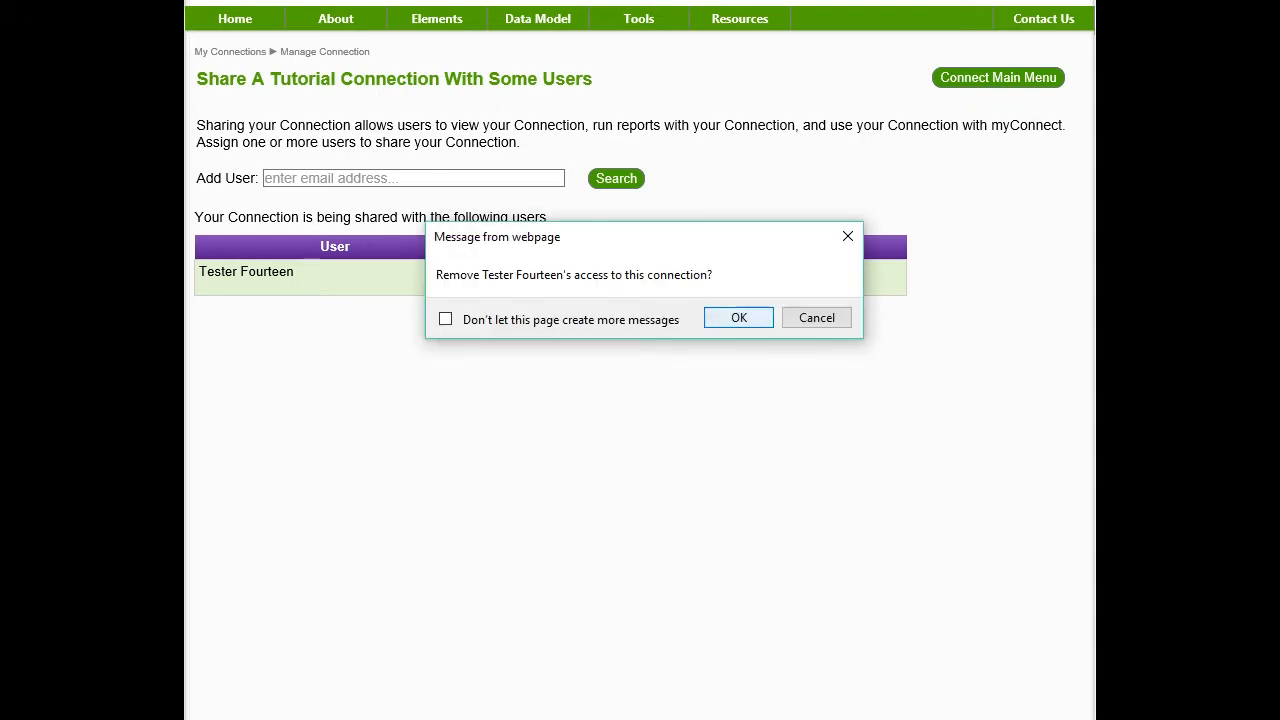
click(738, 317)
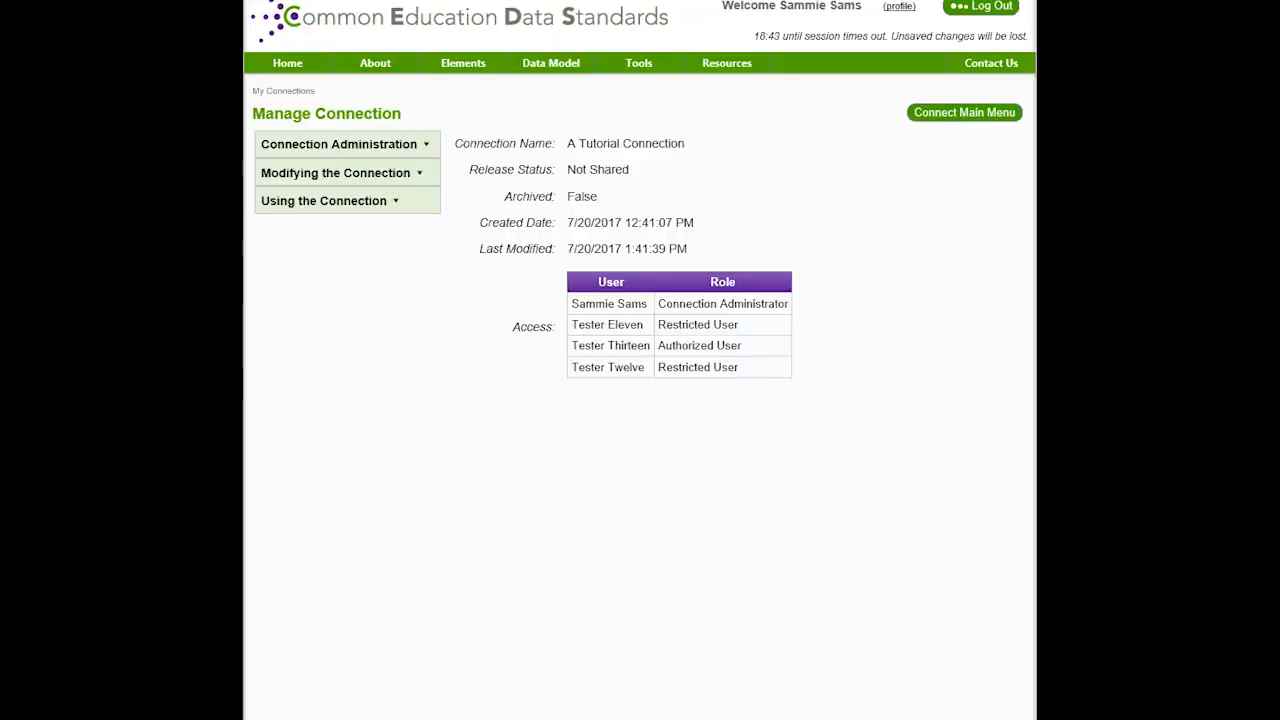
Request Share Connection With All, confirming authorization and the share-with-all prompt
mouse_move(347, 201)
mouse_move(528, 202)
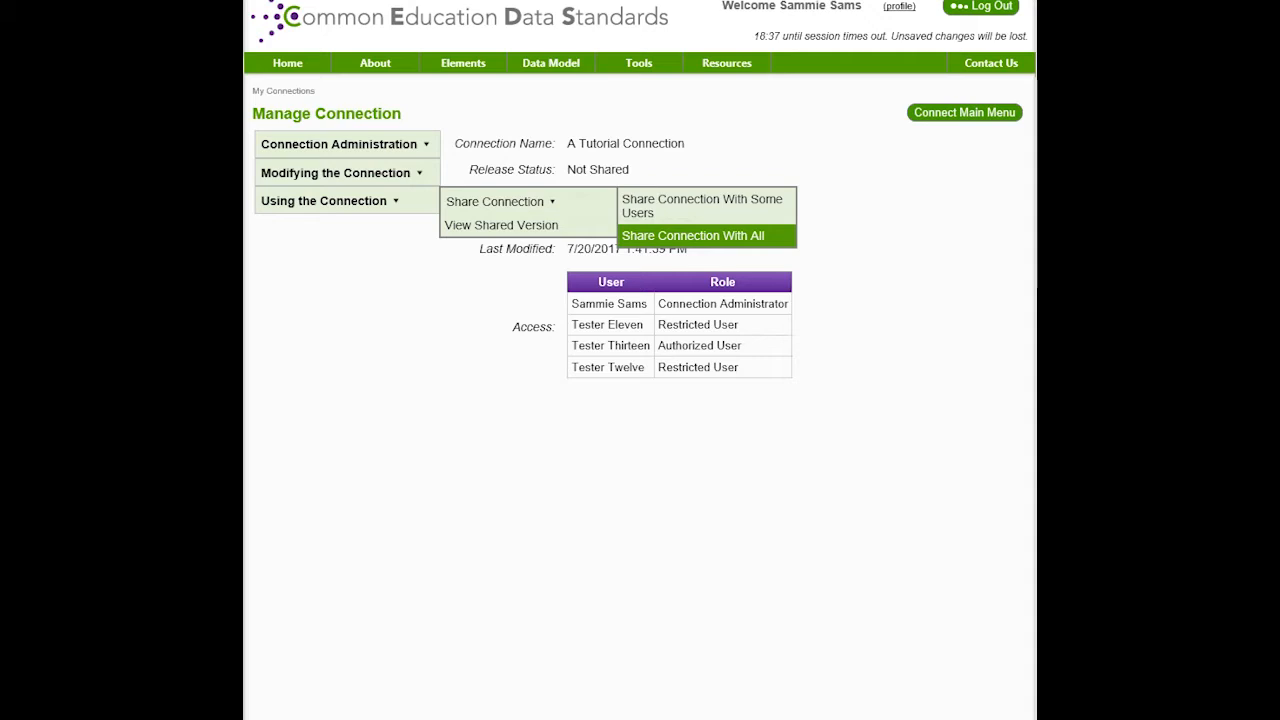
click(693, 236)
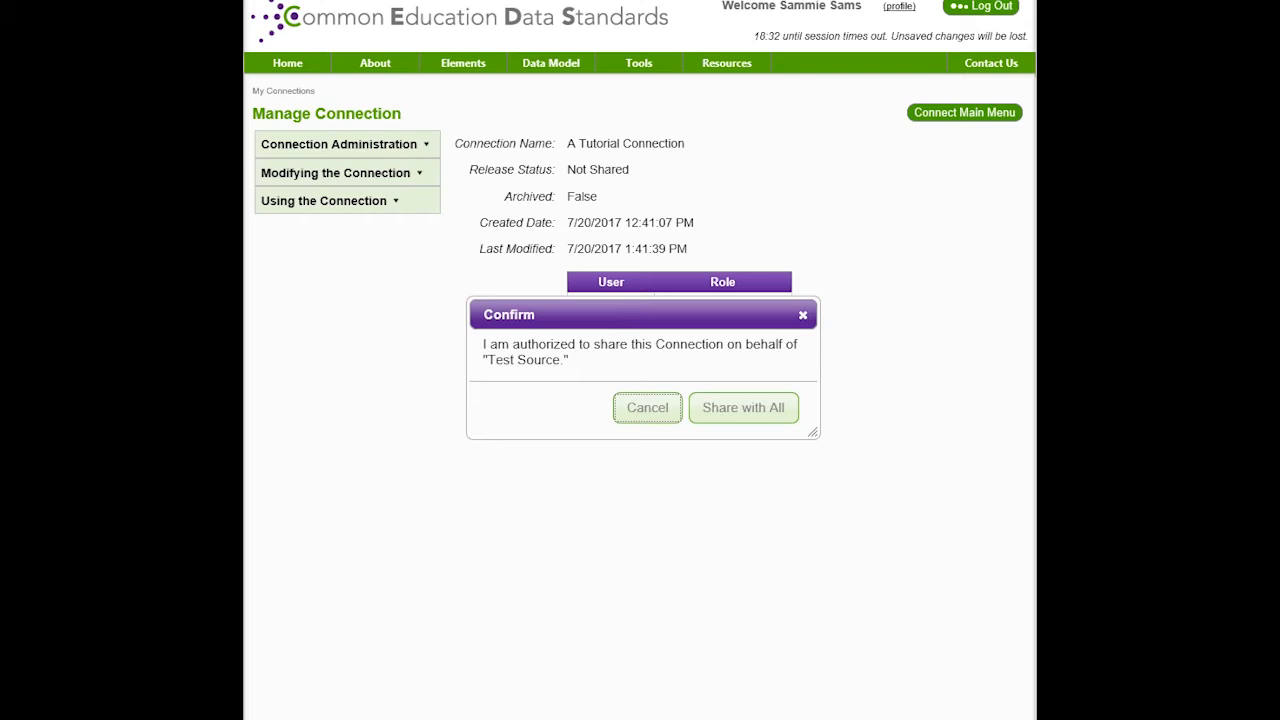
click(766, 408)
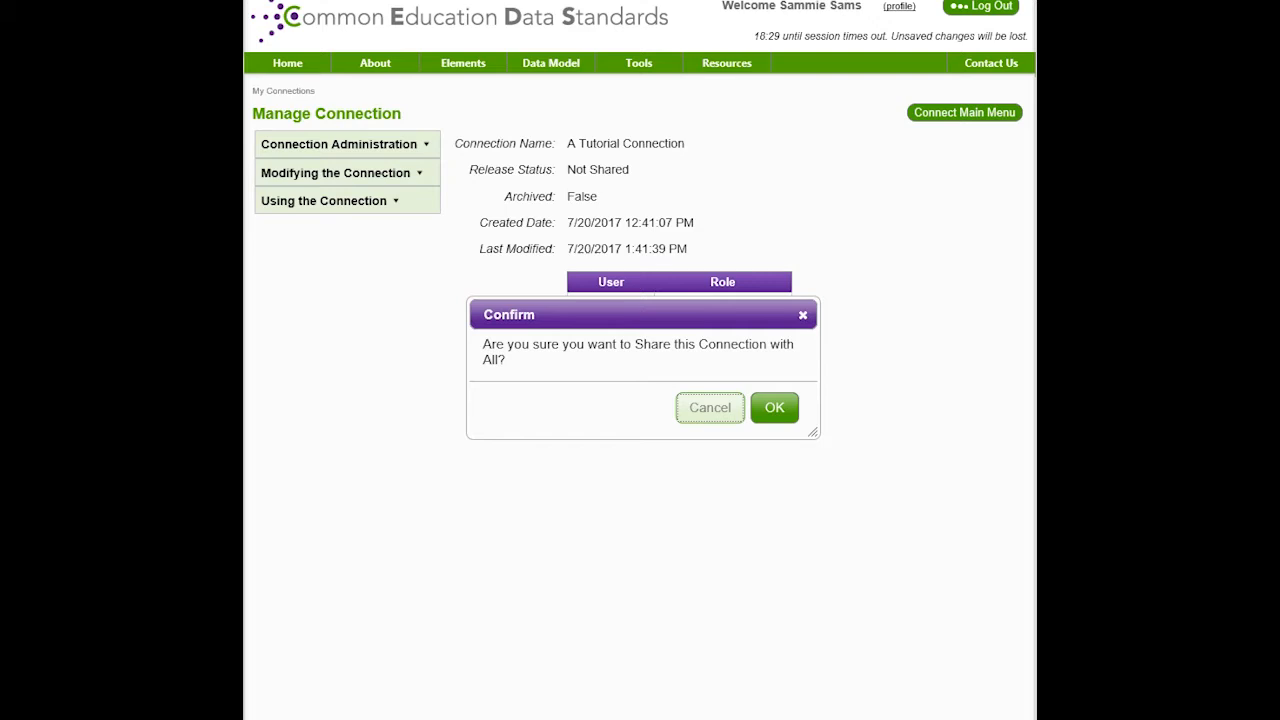
click(774, 408)
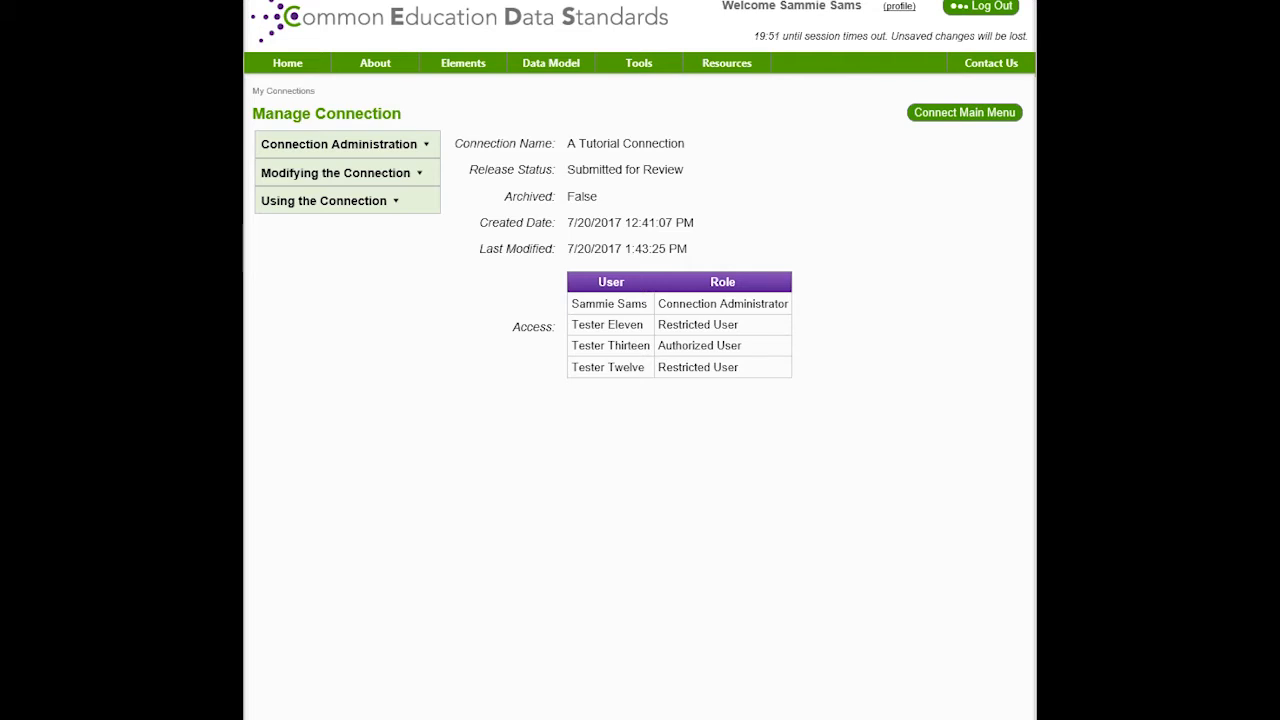
Retract the Share with All request for A Tutorial Connection and confirm the retraction
mouse_move(346, 201)
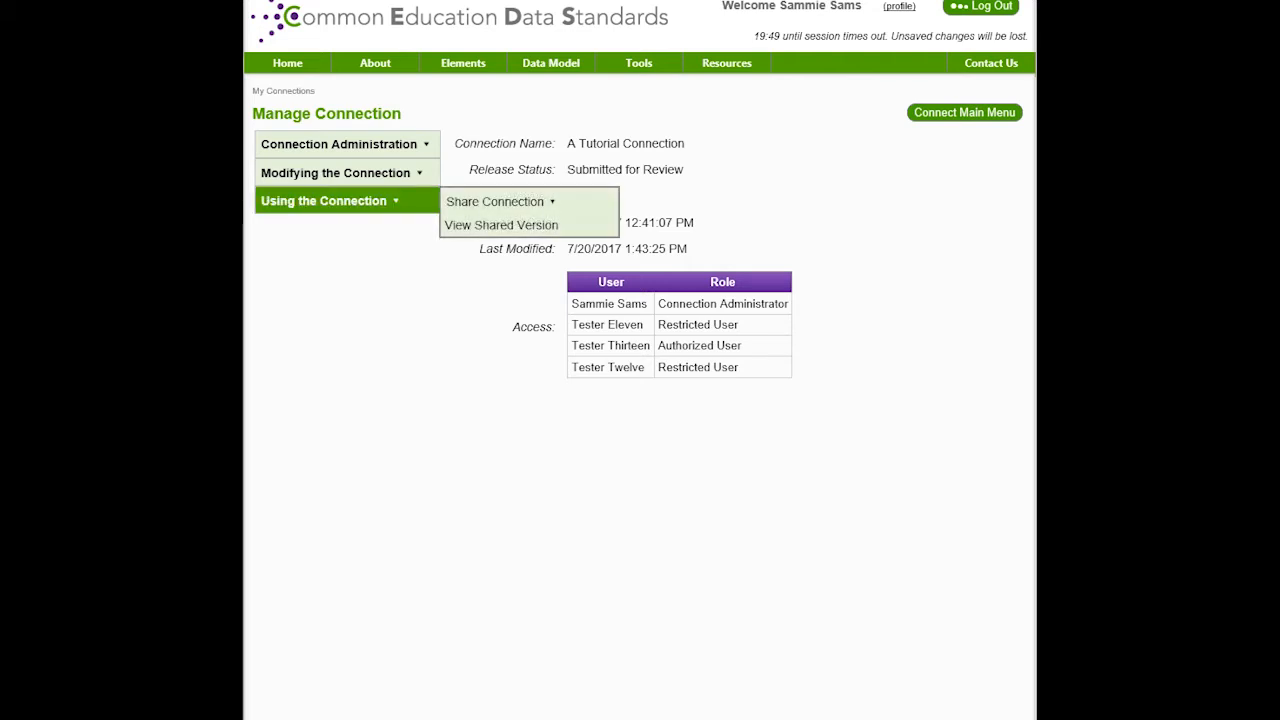
mouse_move(495, 201)
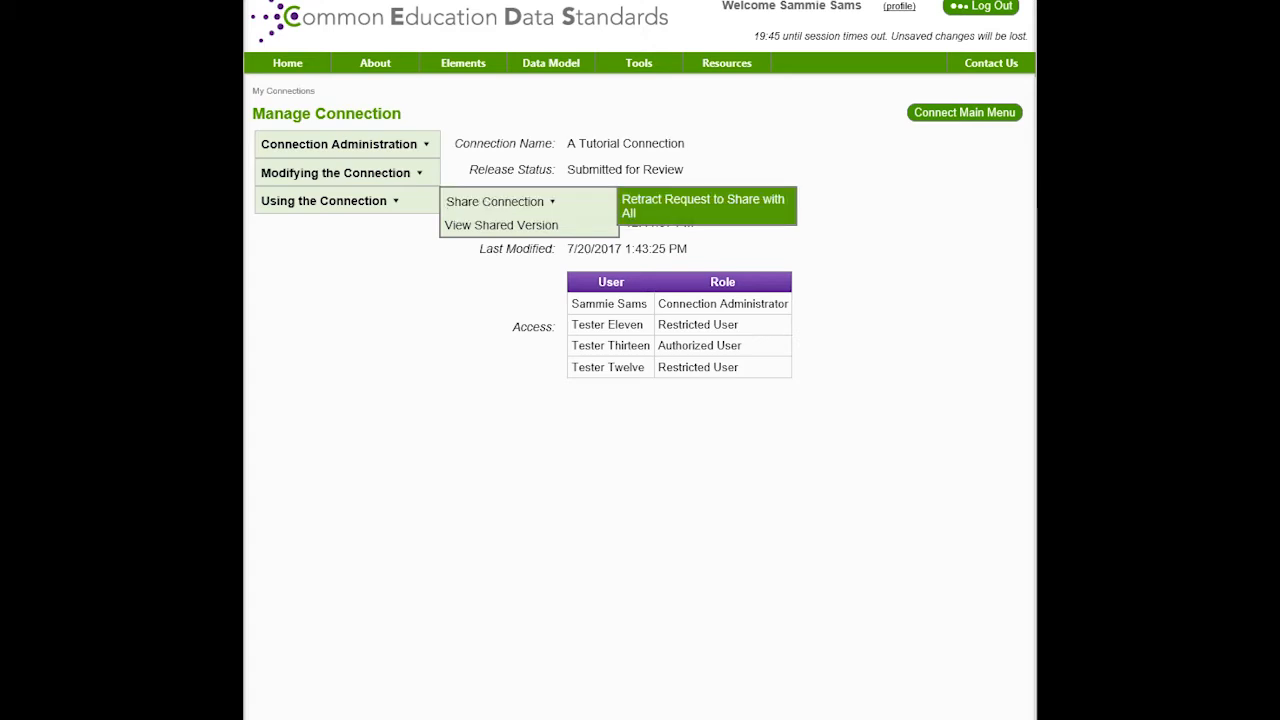
click(703, 205)
click(763, 430)
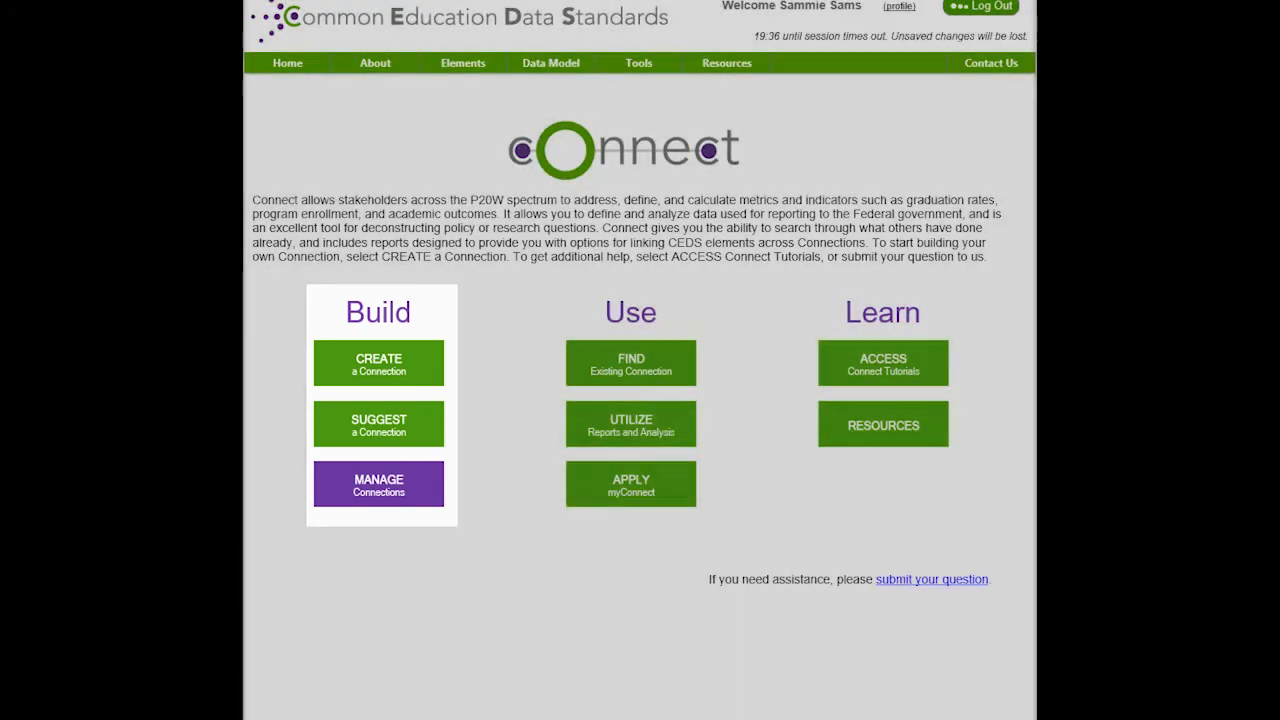
Open A Tutorial Connection's management page from the My Connections list
click(379, 485)
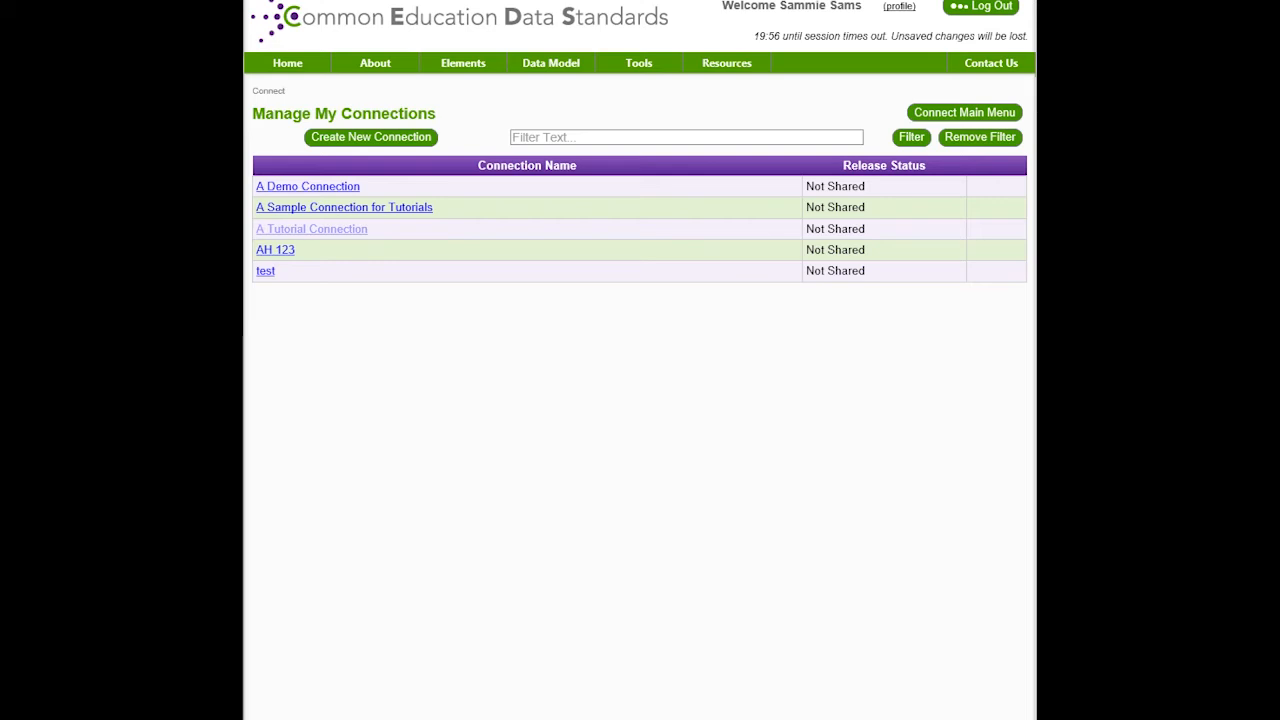
click(311, 229)
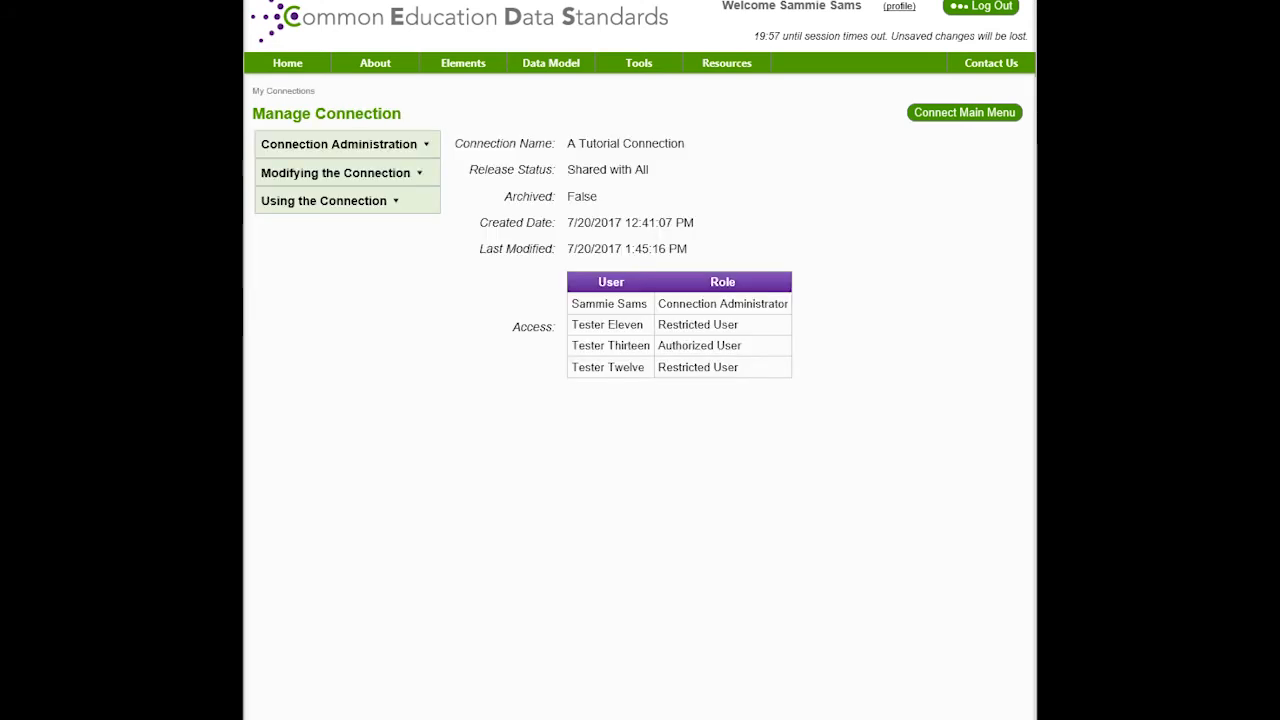
mouse_move(346, 201)
mouse_move(495, 201)
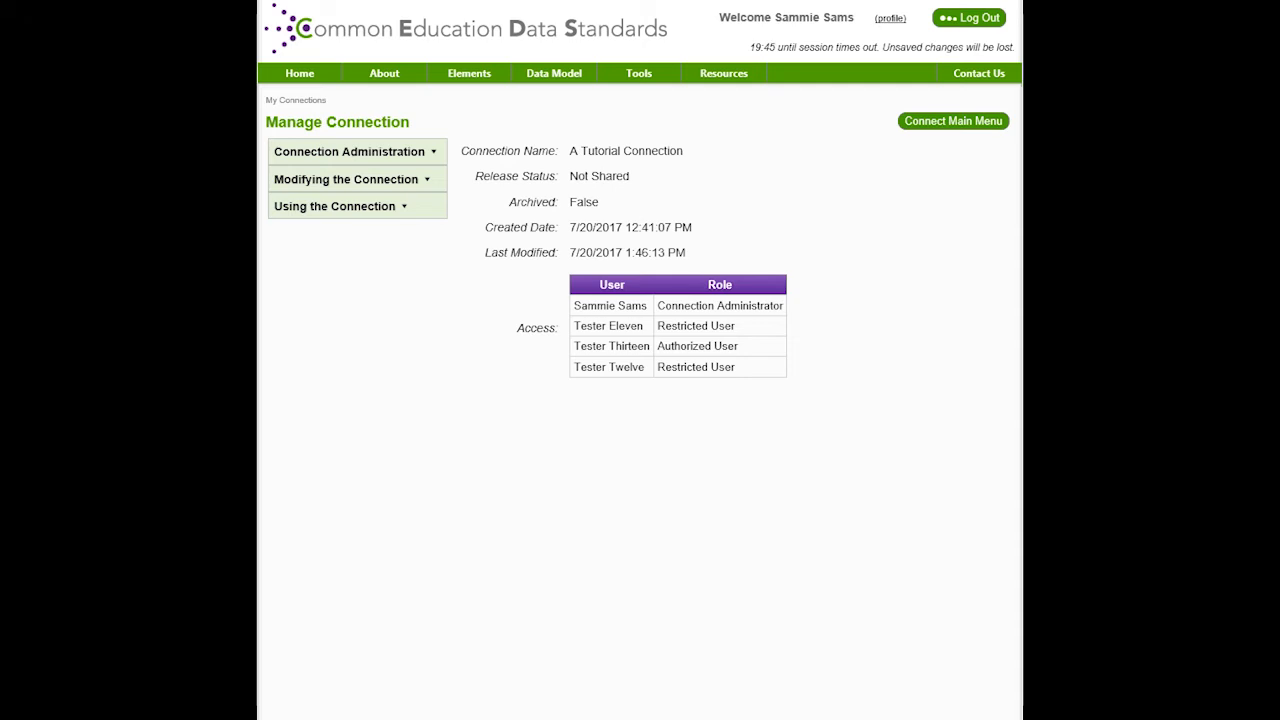
Copy A Tutorial Connection under the title 'My Copied Connection' and return to My Connections
mouse_move(356, 152)
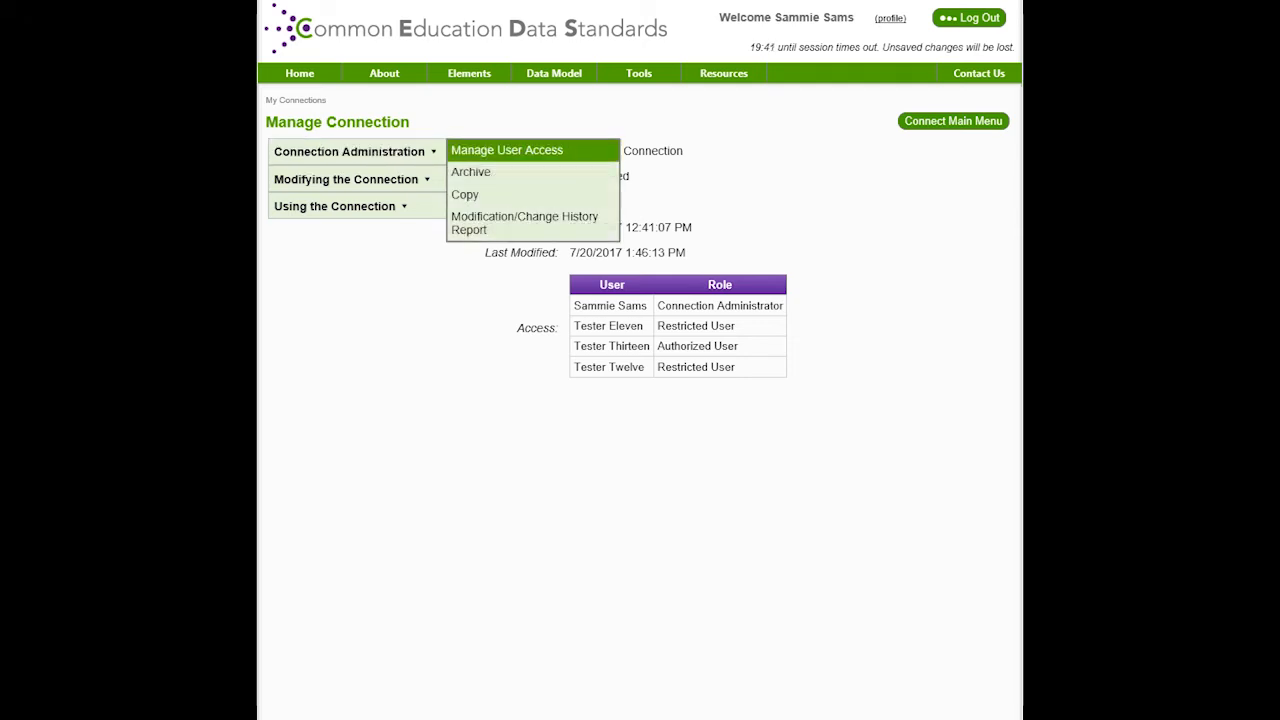
click(490, 194)
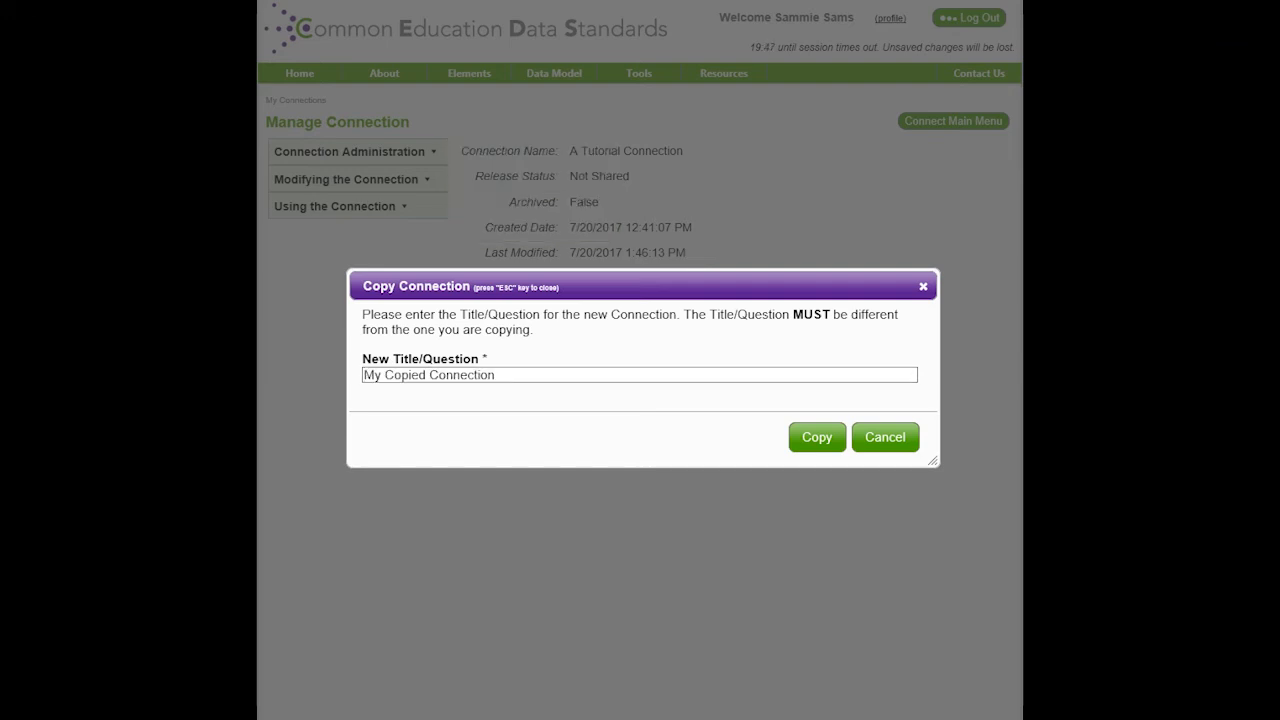
key(Return)
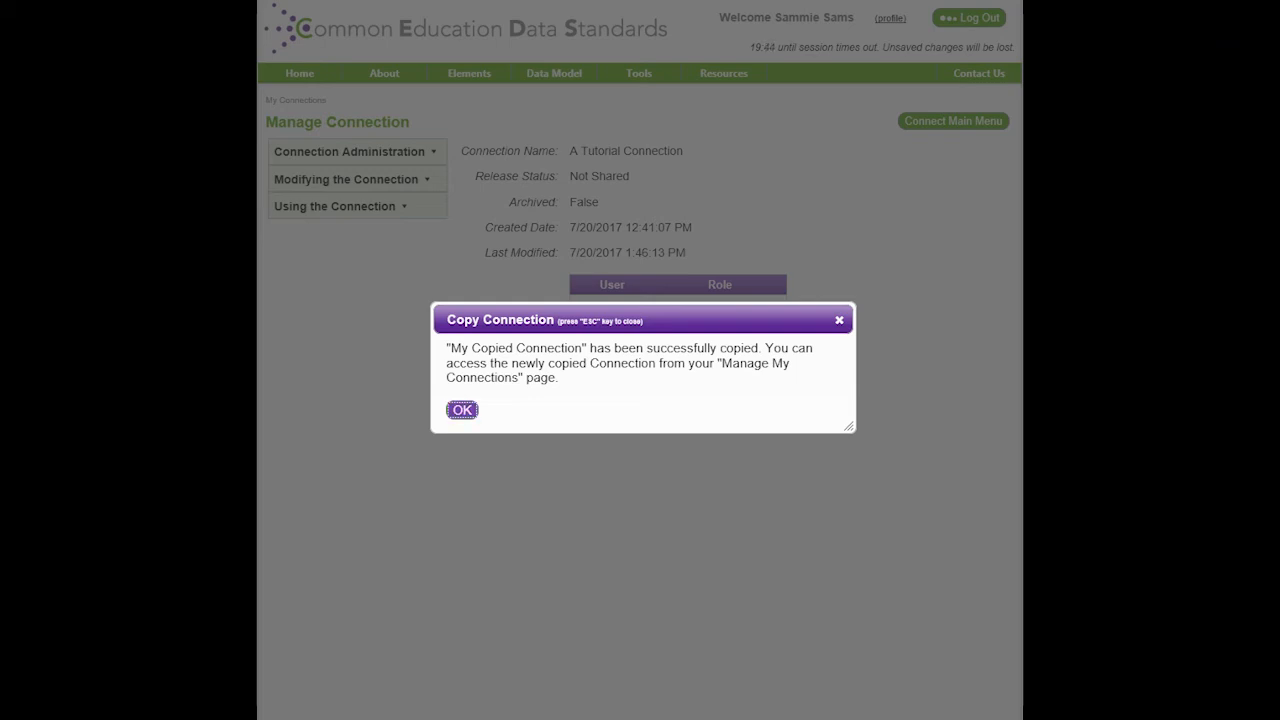
key(Return)
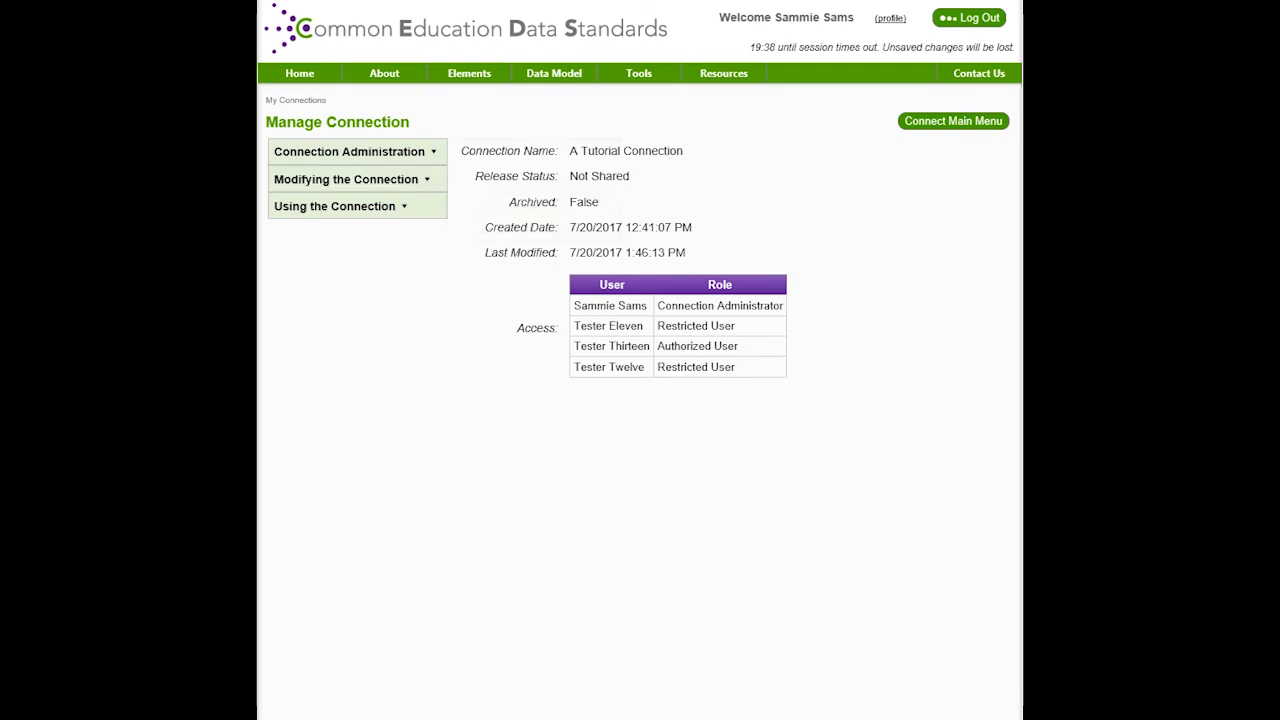
click(301, 101)
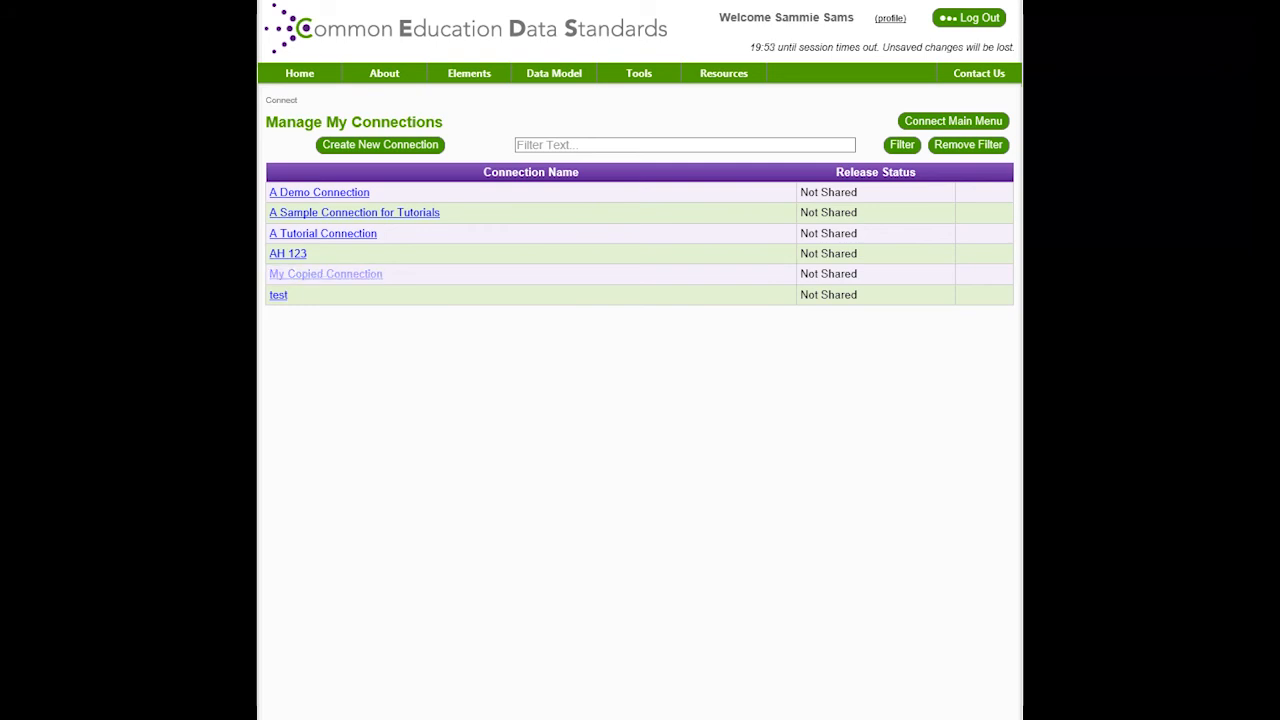
Open My Copied Connection and choose Archive from Connection Administration
click(325, 274)
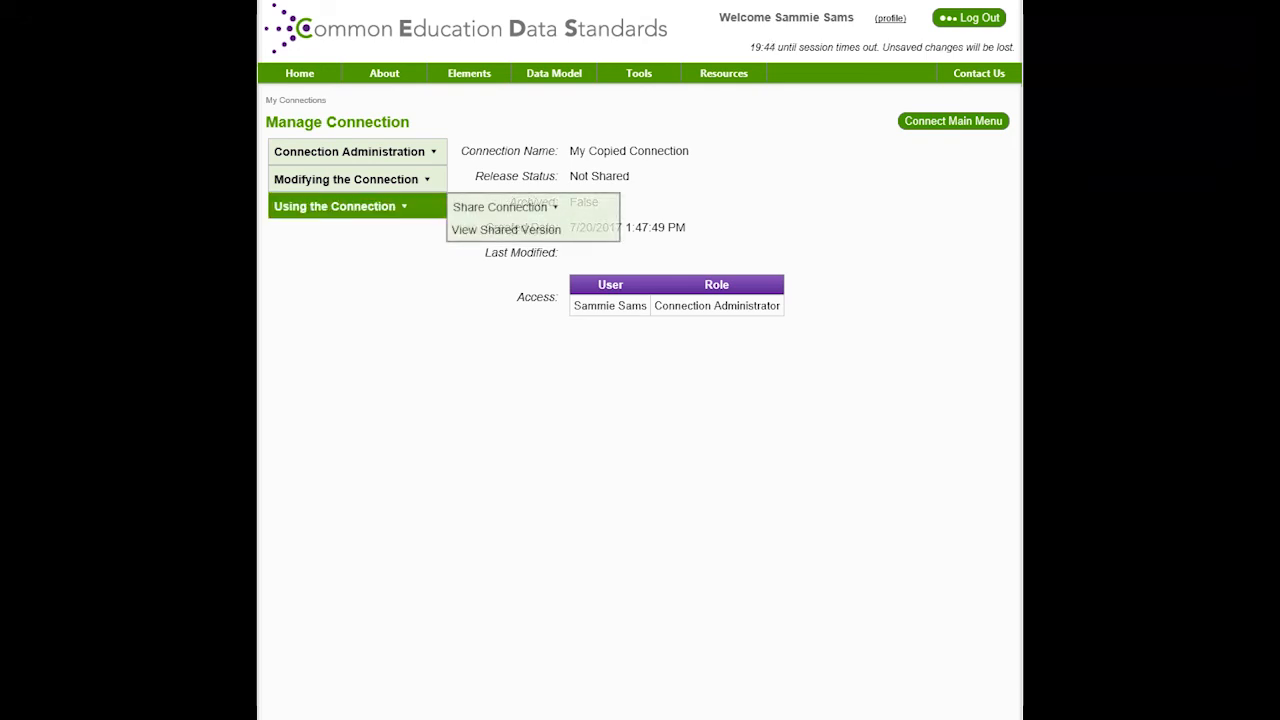
mouse_move(356, 152)
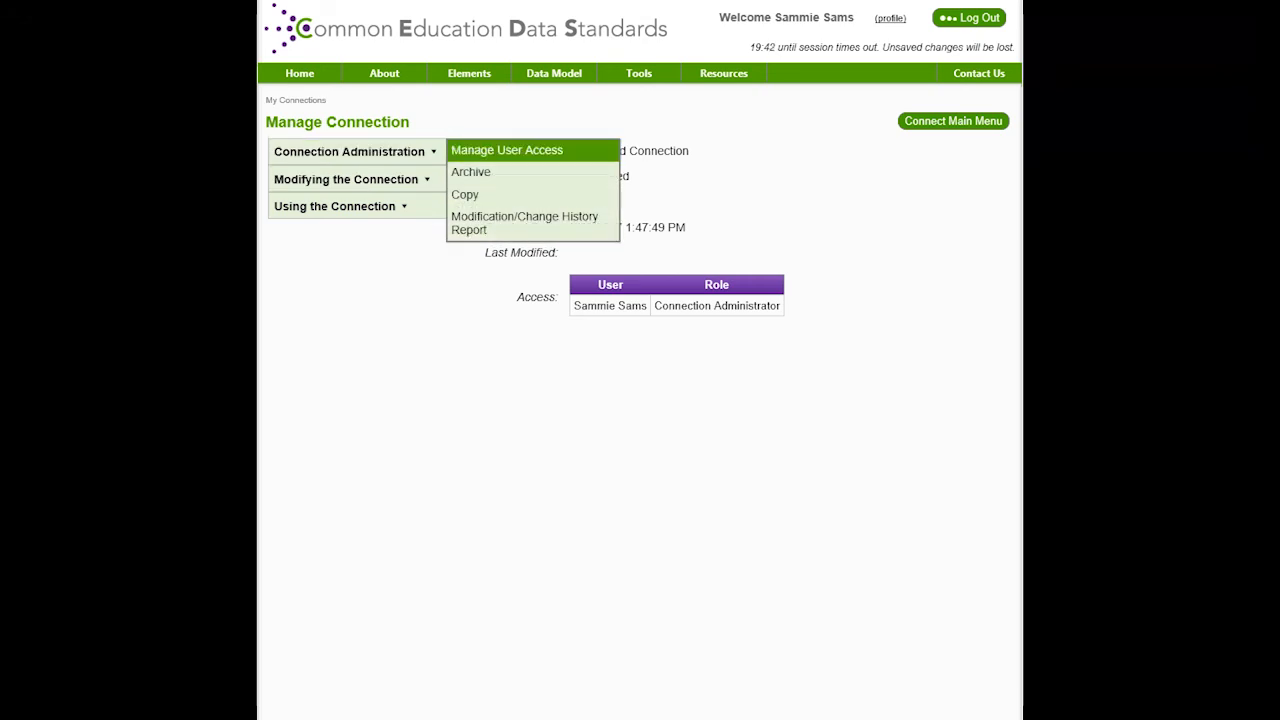
click(470, 172)
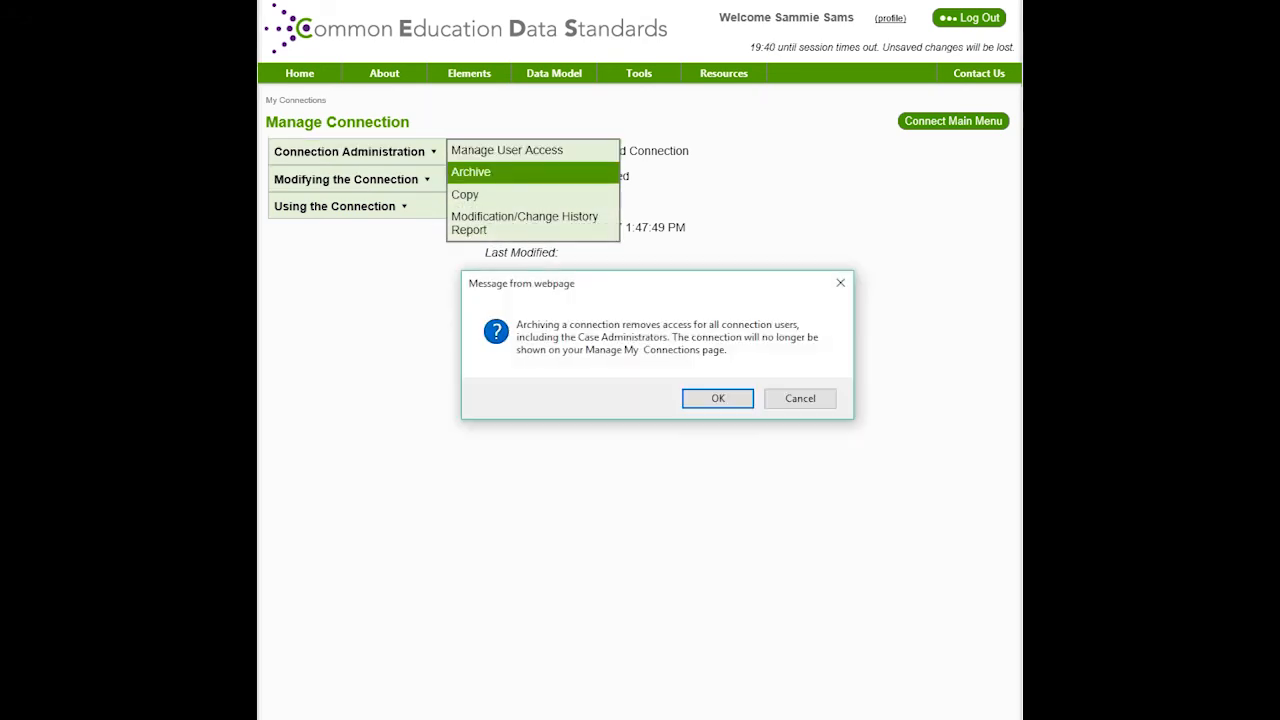